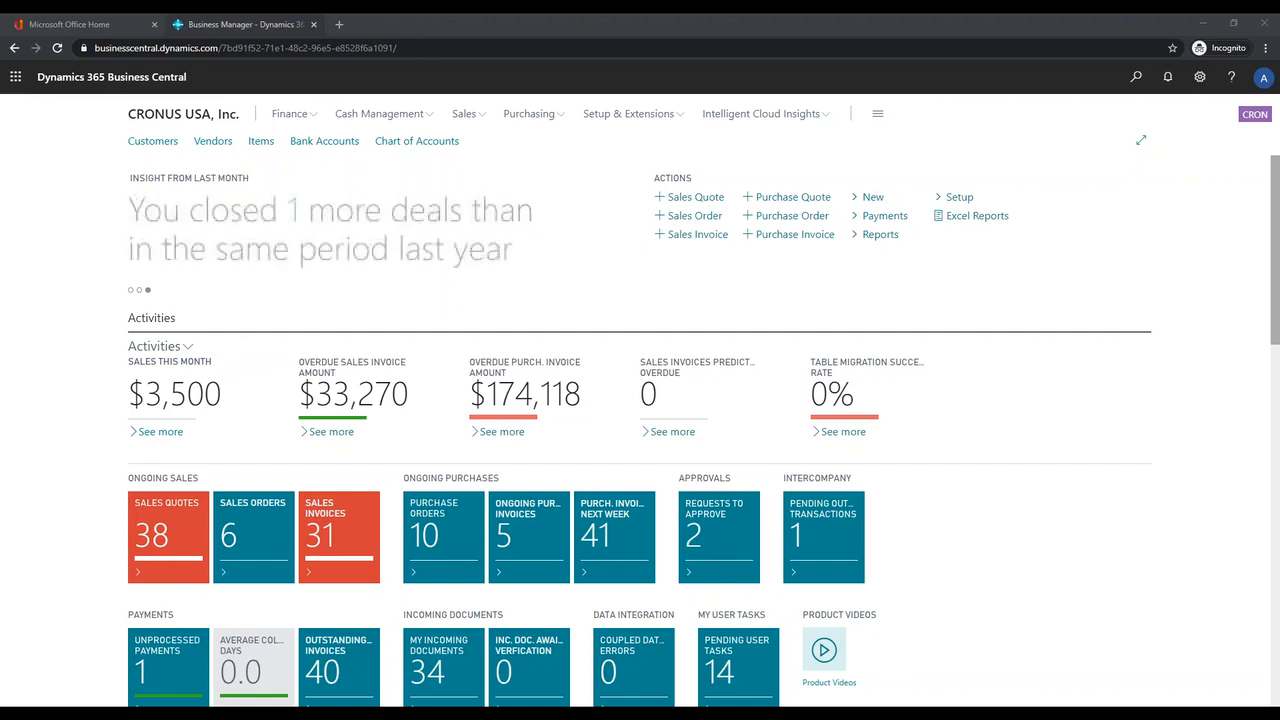
Step: Open the GENERAL batch of the cash receipt journals from Cash Management
left_click(400, 115)
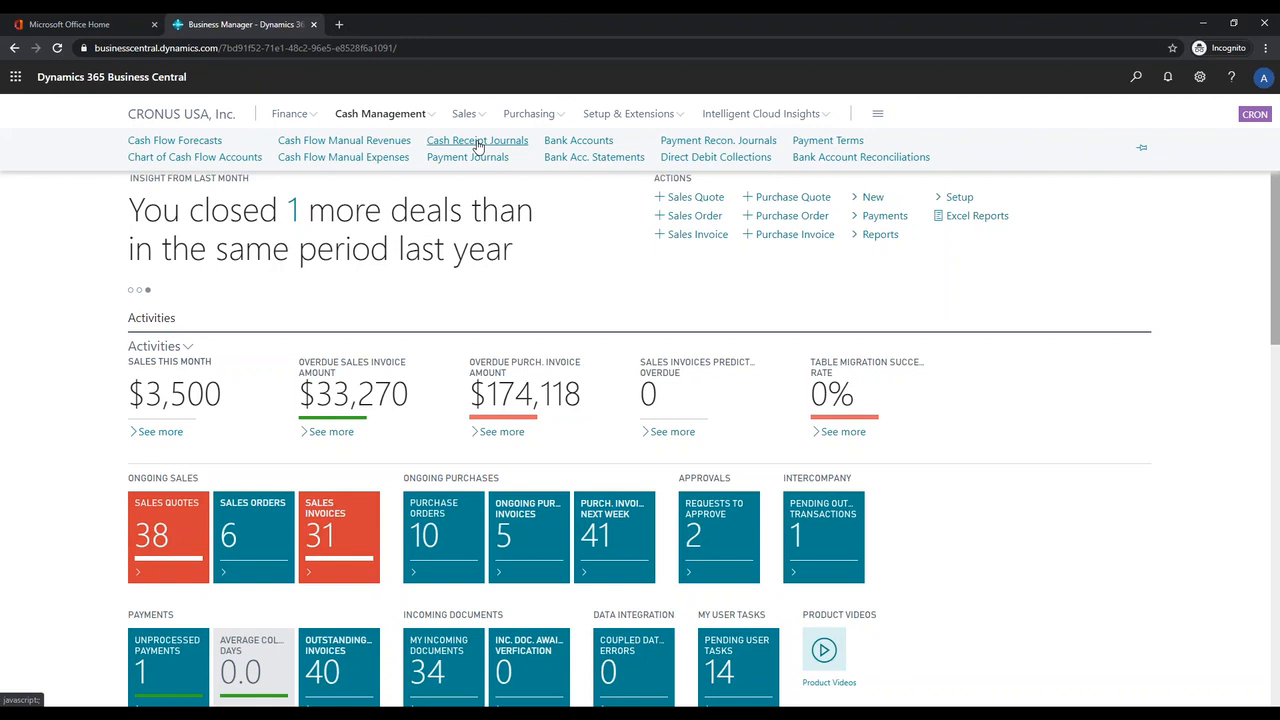
left_click(478, 143)
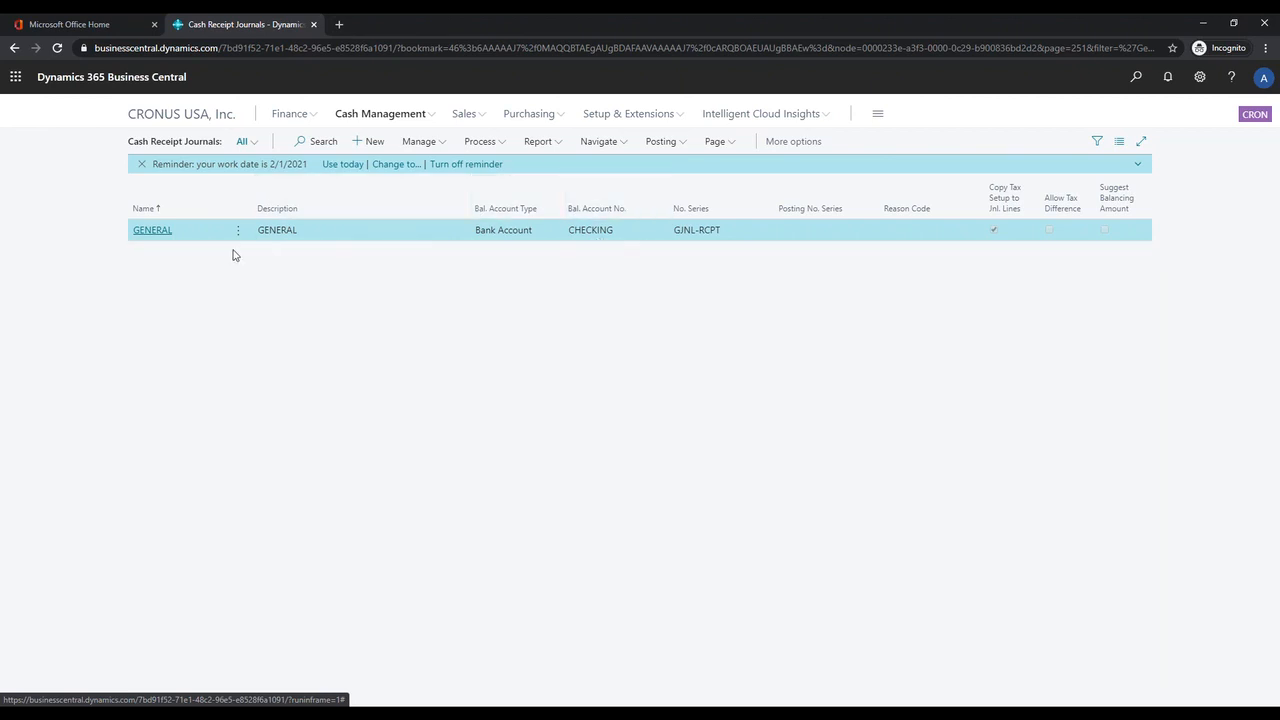
left_click(153, 231)
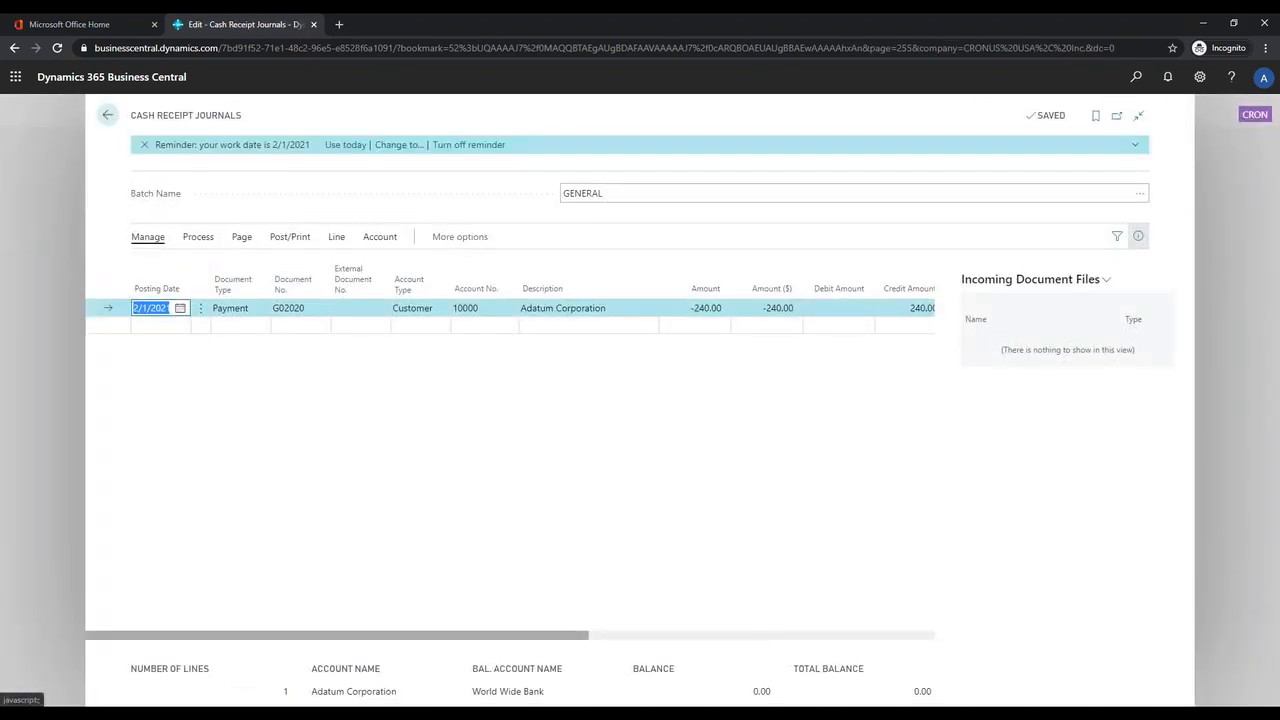
Step: Hide the journal's details pane and delete the existing Adatum Corporation payment line
left_click(1136, 235)
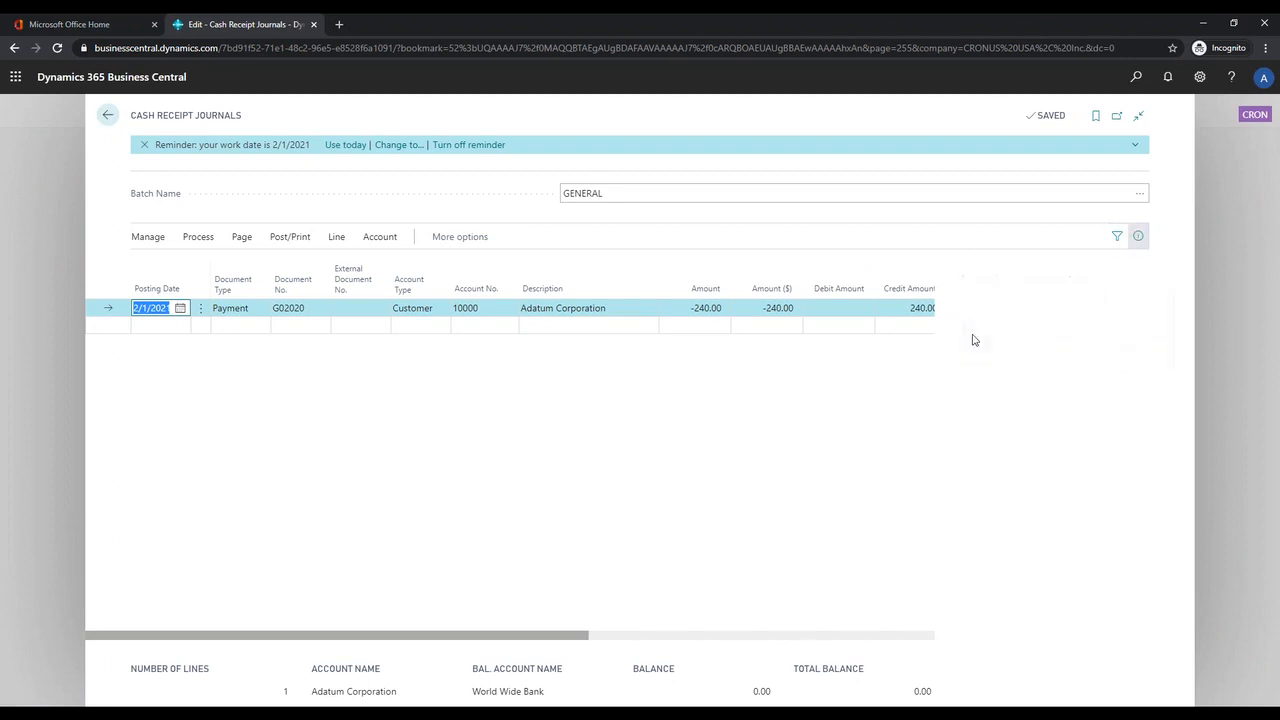
left_click(200, 309)
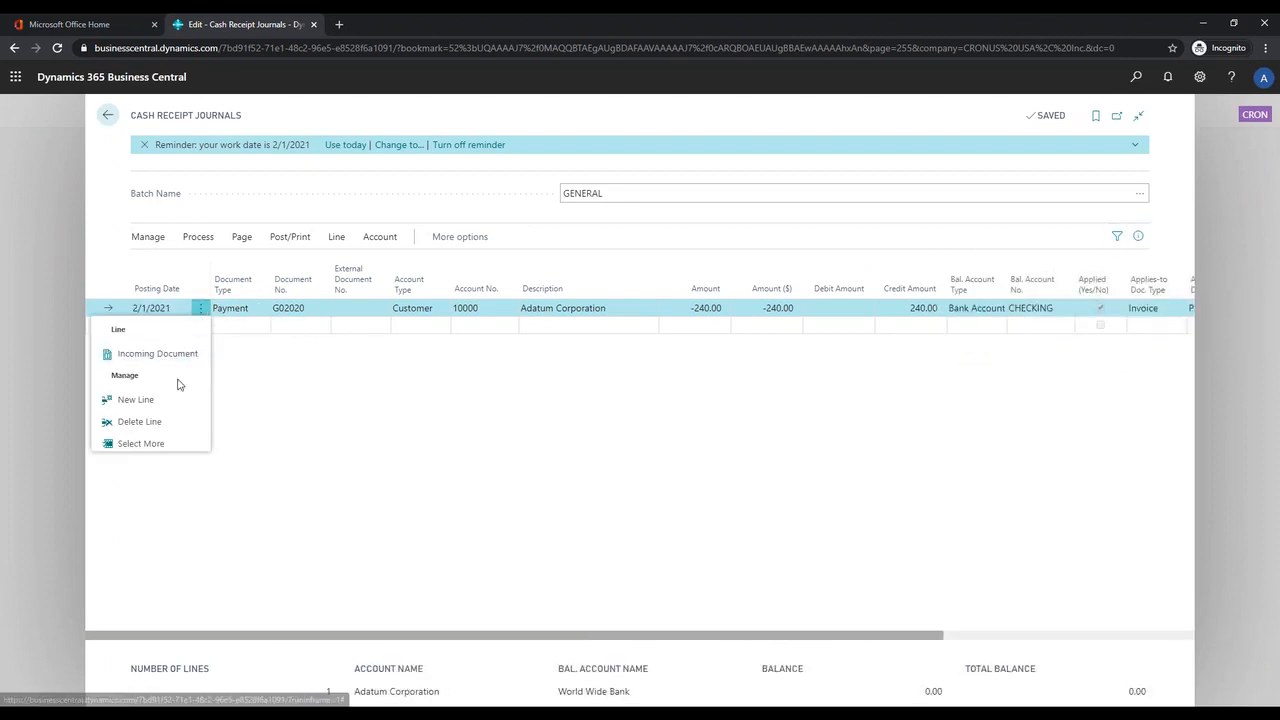
left_click(160, 423)
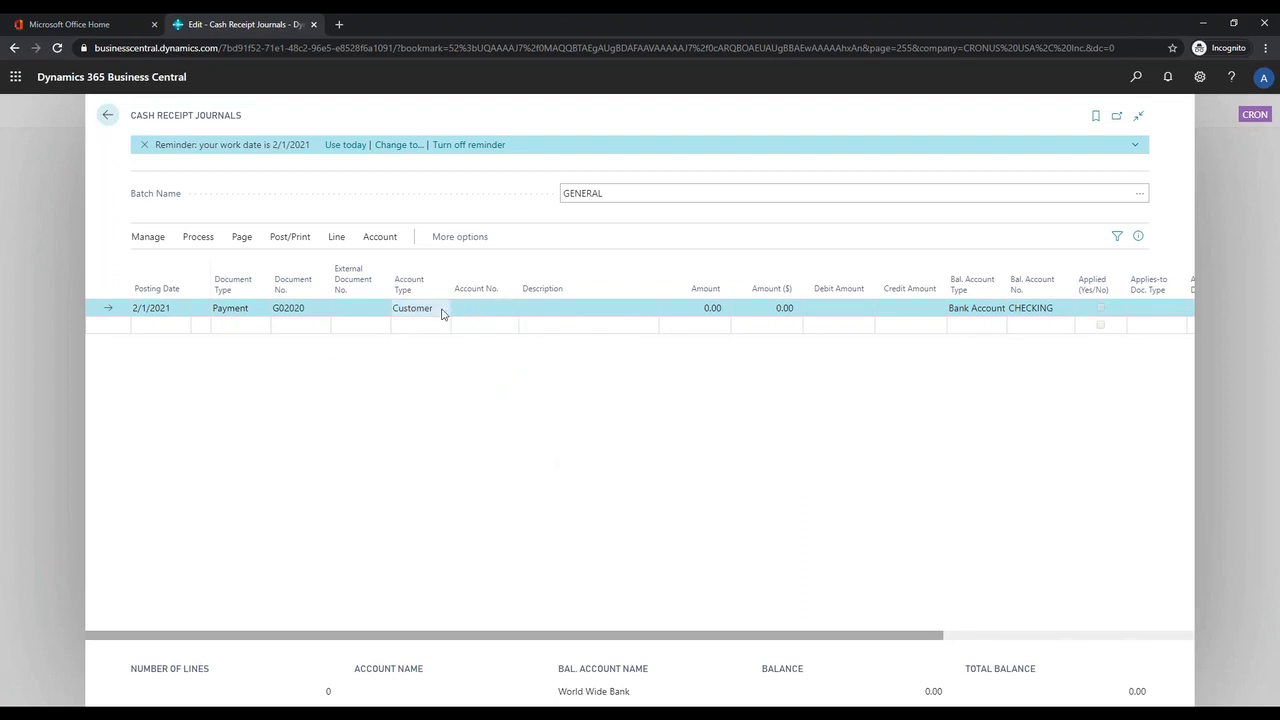
Step: Set the payment line's customer account to Adatum Corporation
left_click(475, 308)
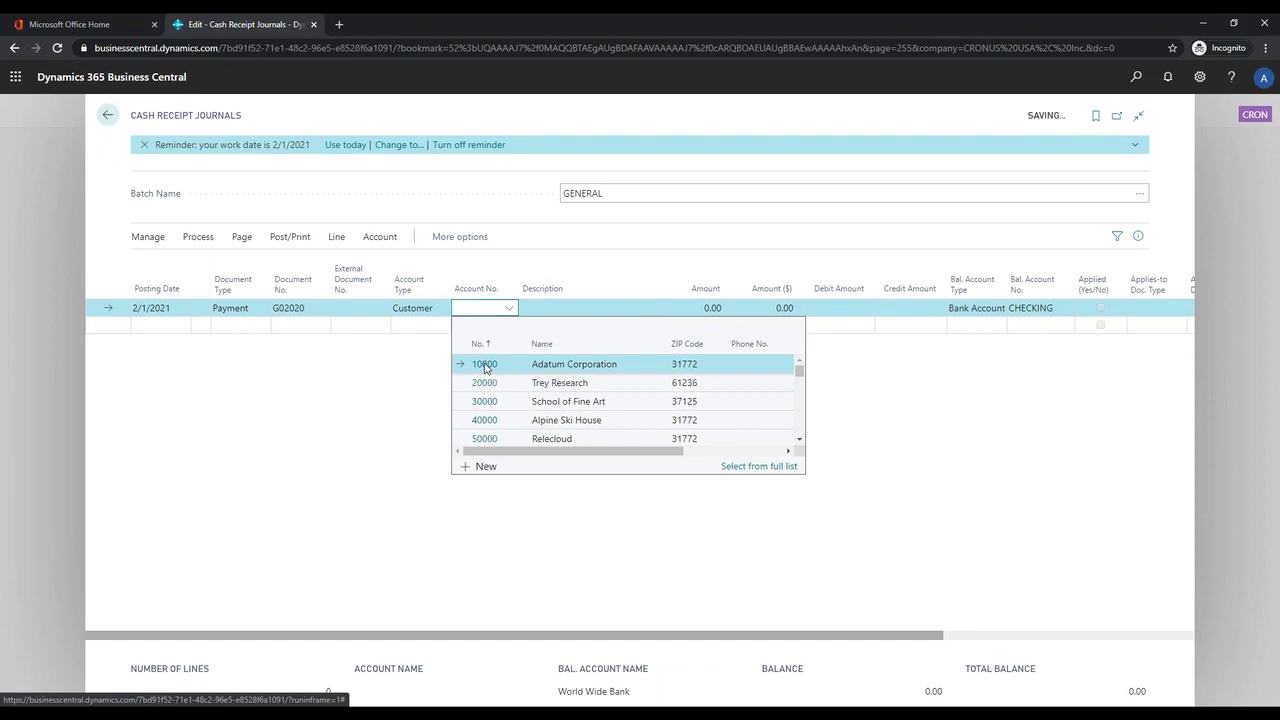
left_click(486, 366)
left_click(568, 312)
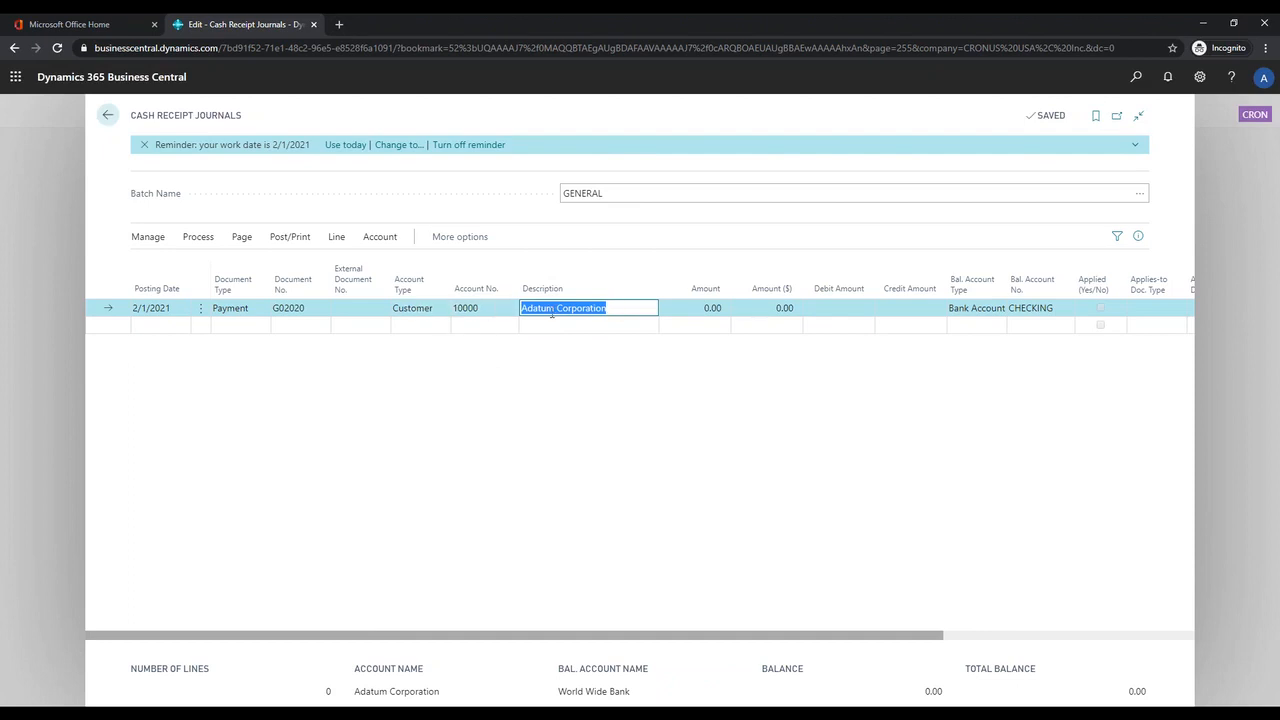
left_click(590, 498)
Step: Apply the Adatum Corporation payment to document type Invoice, document PS-INV103356, and check the line's credit amount
left_click_drag(648, 640, 676, 638)
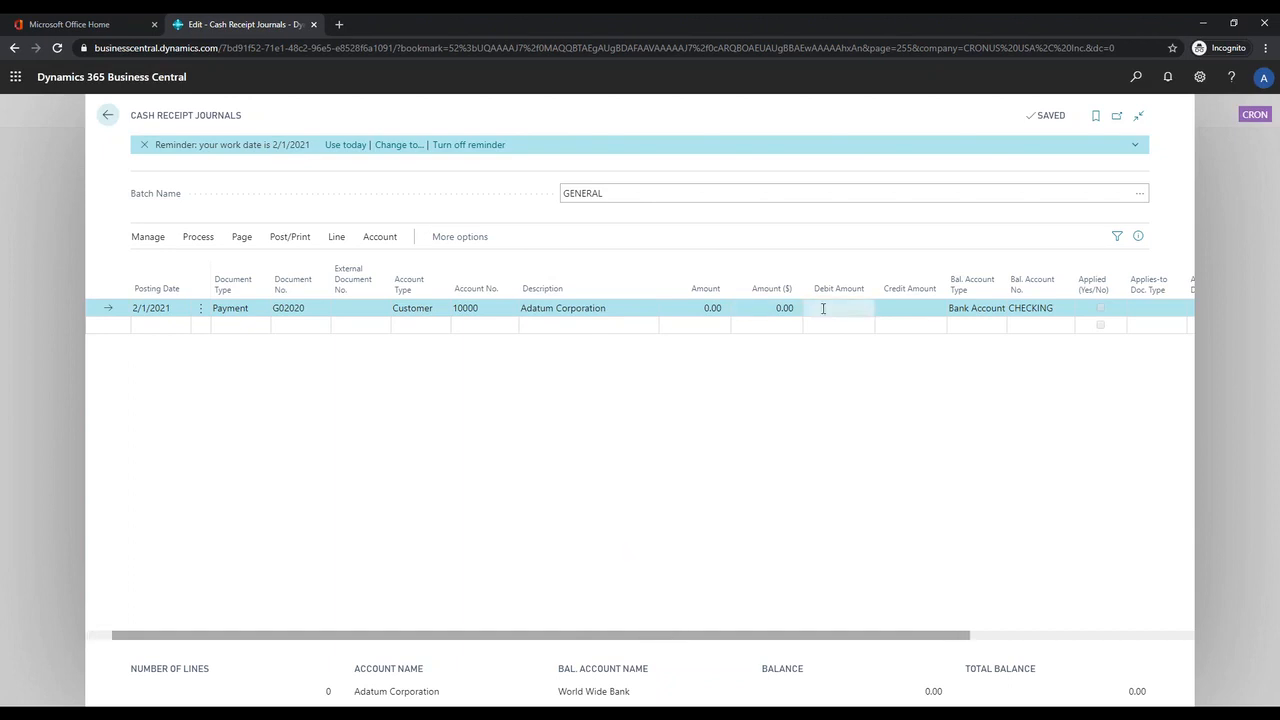
left_click_drag(759, 642, 906, 634)
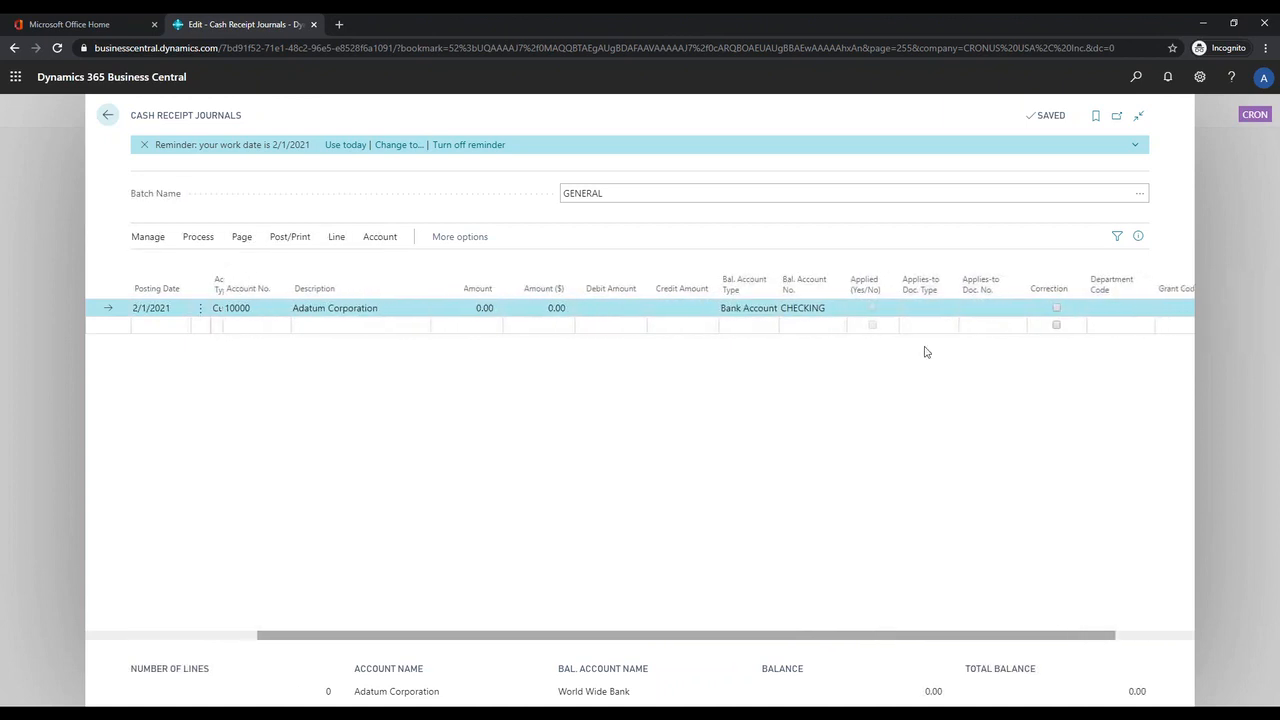
left_click(922, 316)
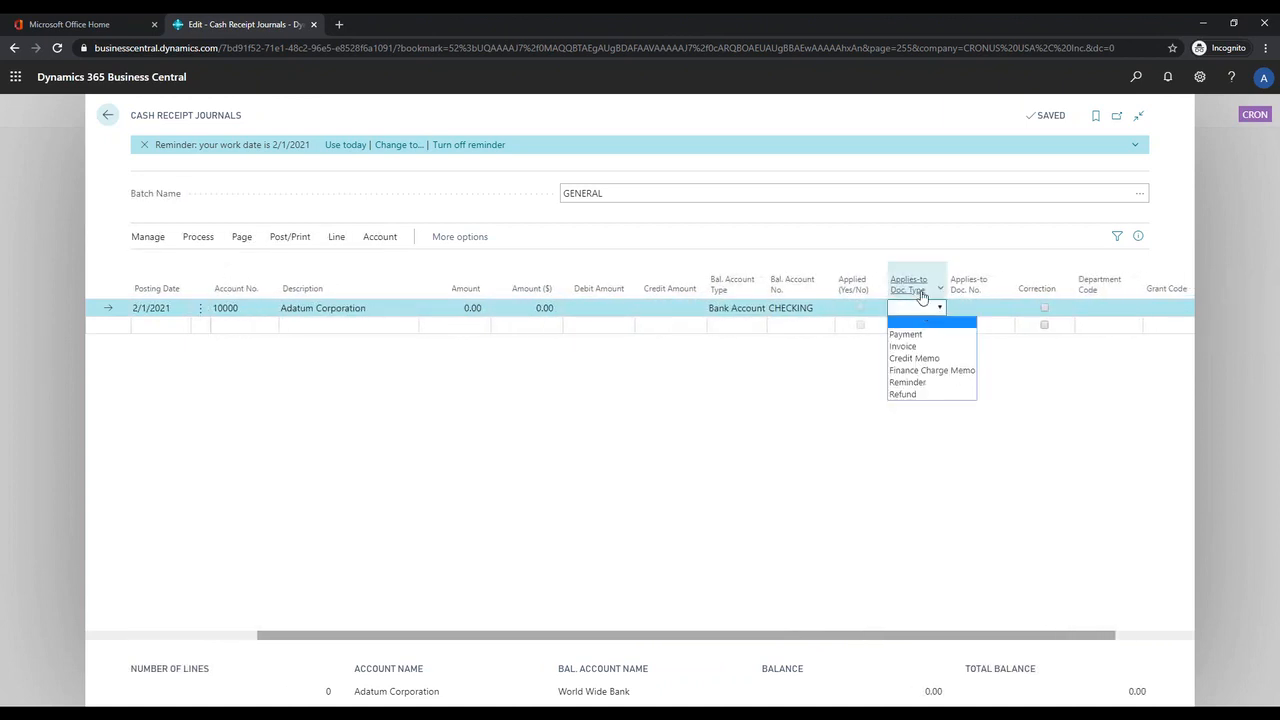
left_click(933, 346)
left_click(968, 308)
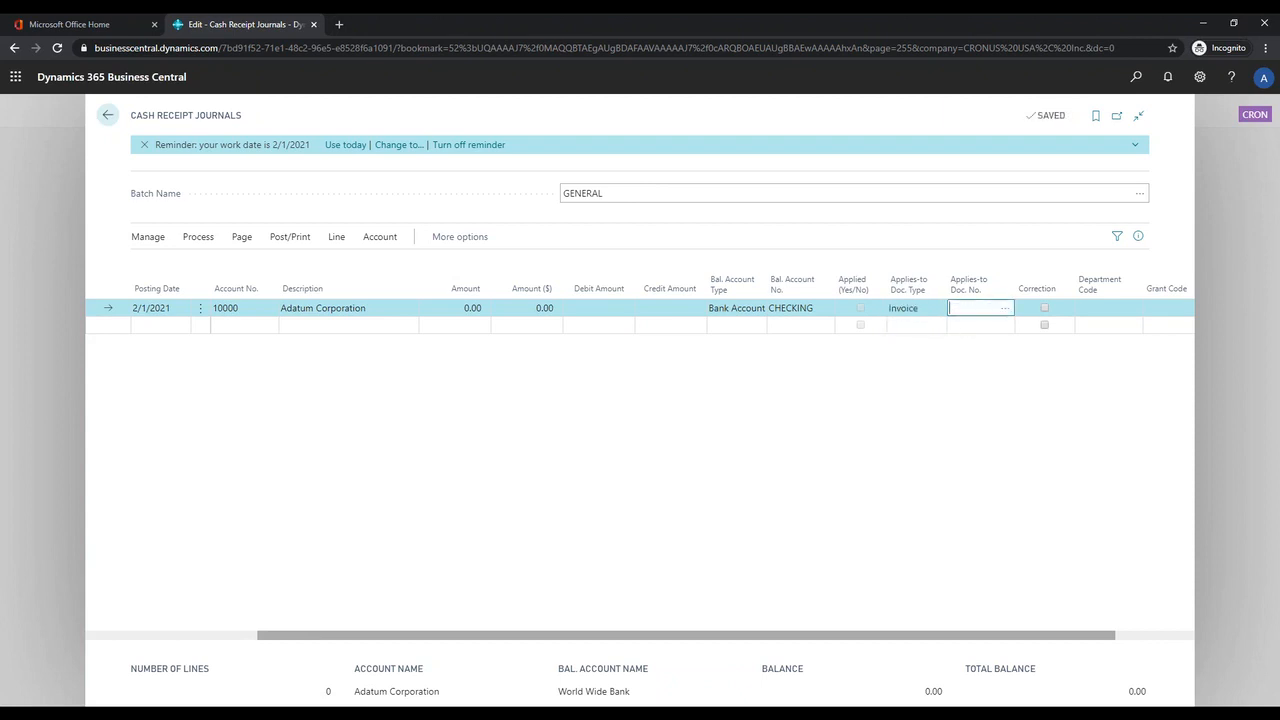
left_click(1005, 310)
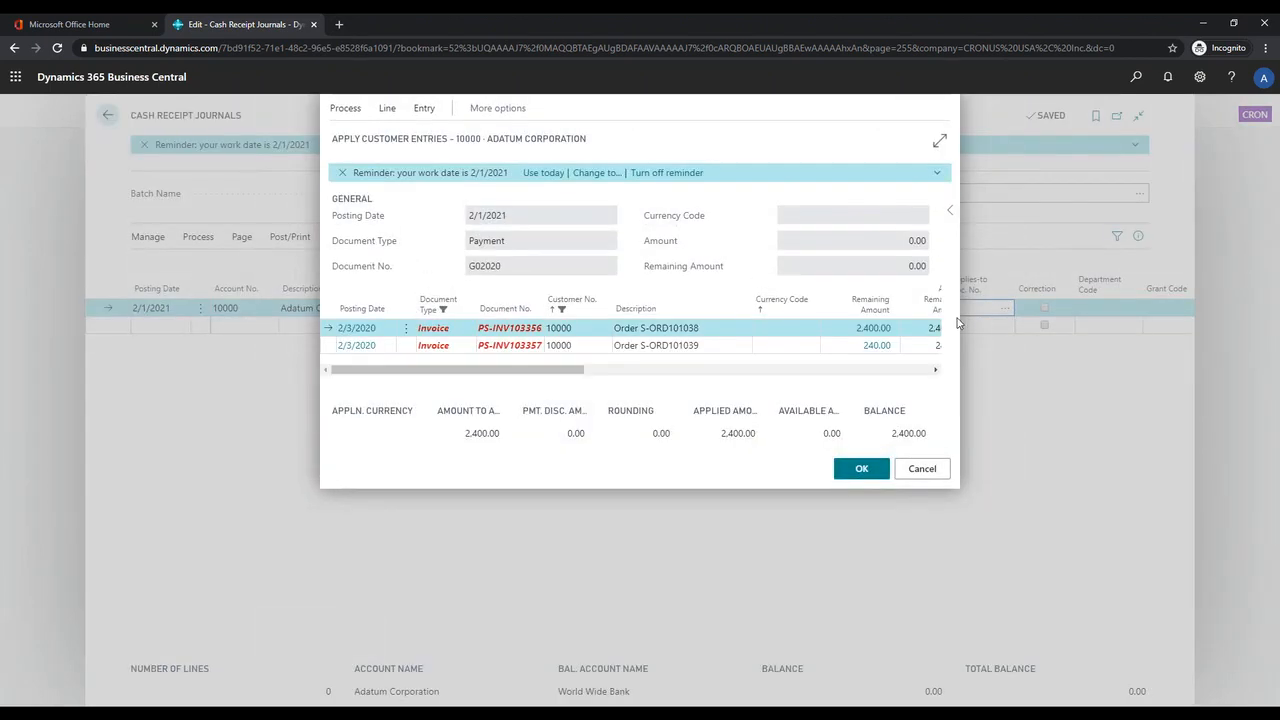
left_click(858, 468)
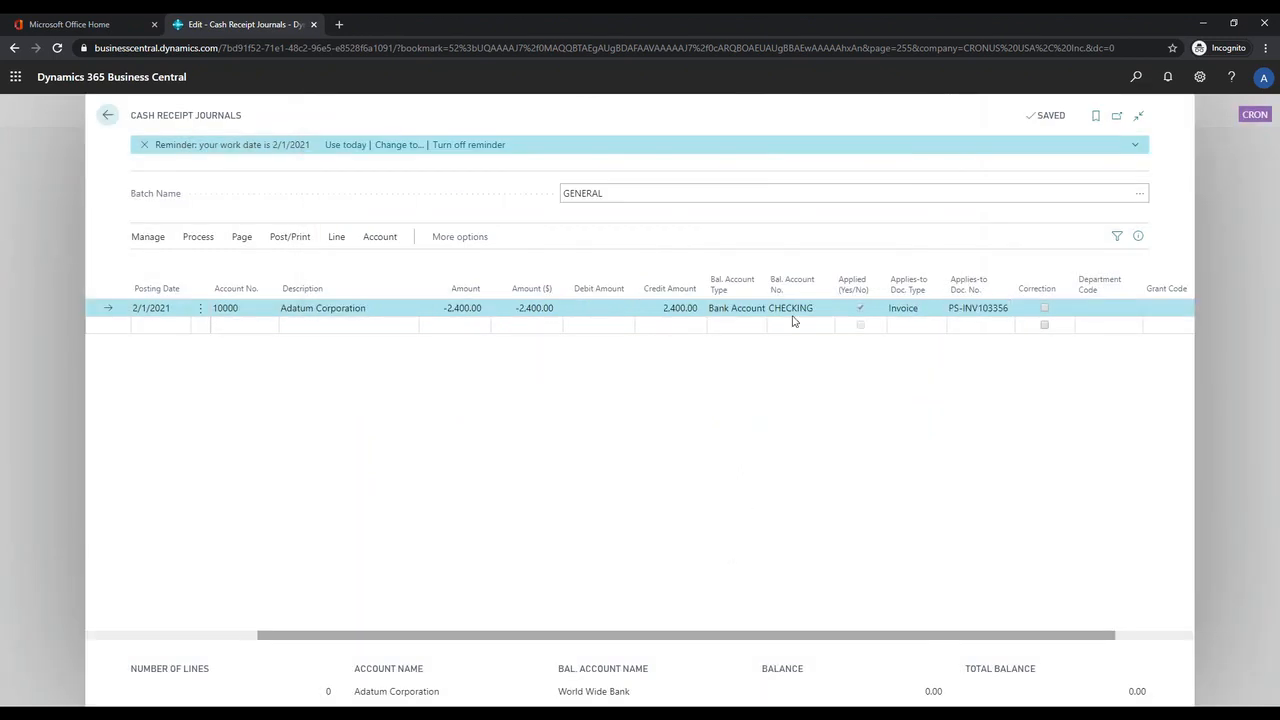
left_click(671, 311)
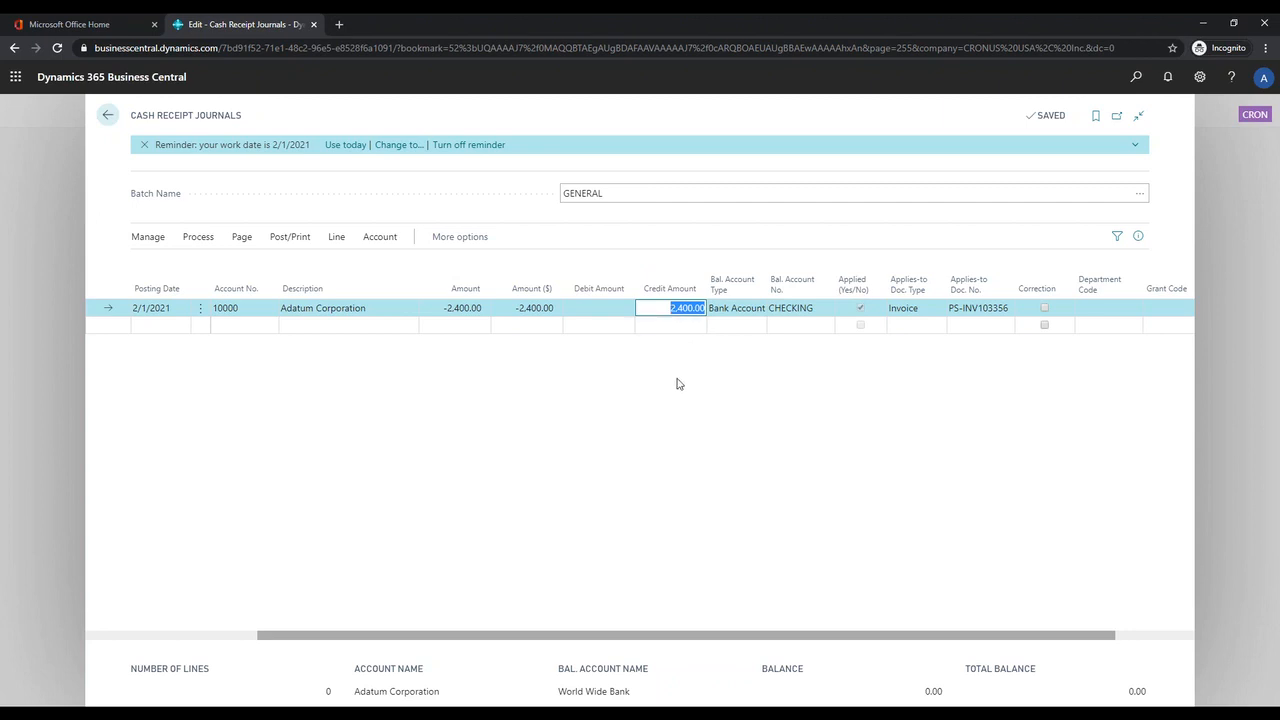
left_click(651, 363)
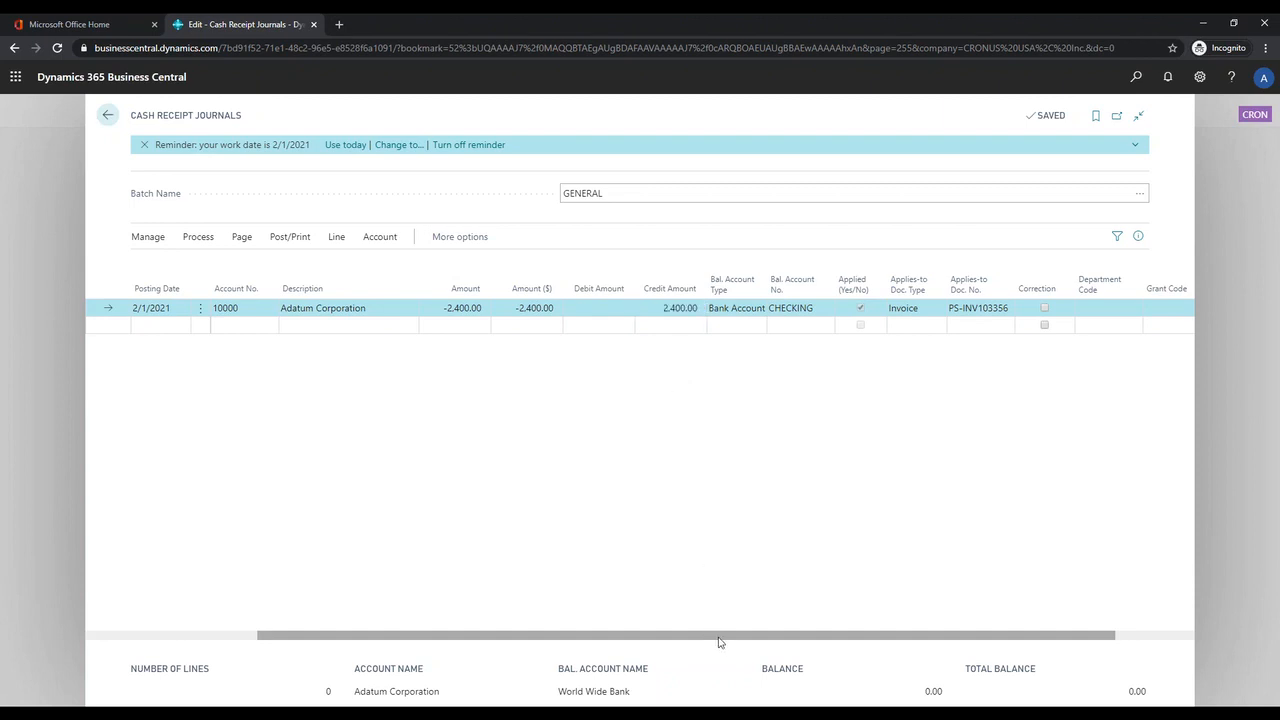
Step: Preview the posting of the payment line, examine the accounts and amounts of its G/L entries, and return to the journal
left_click_drag(712, 641, 519, 635)
left_click(289, 237)
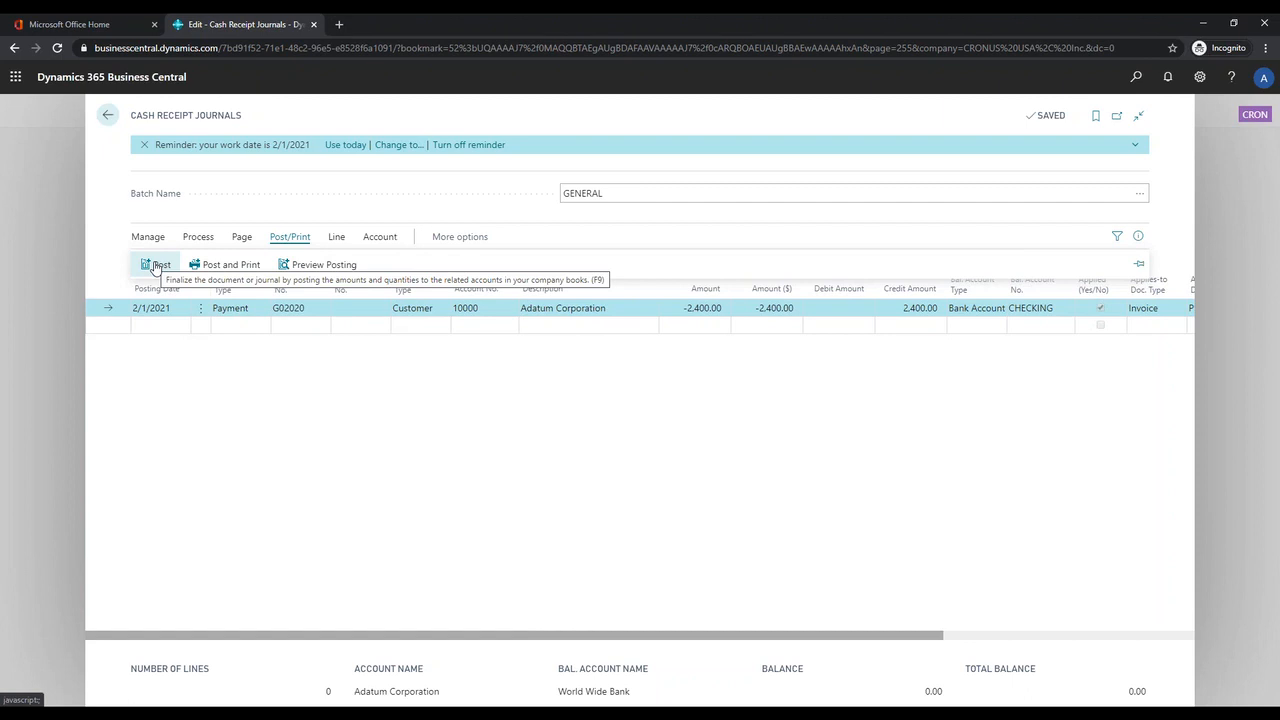
left_click(334, 274)
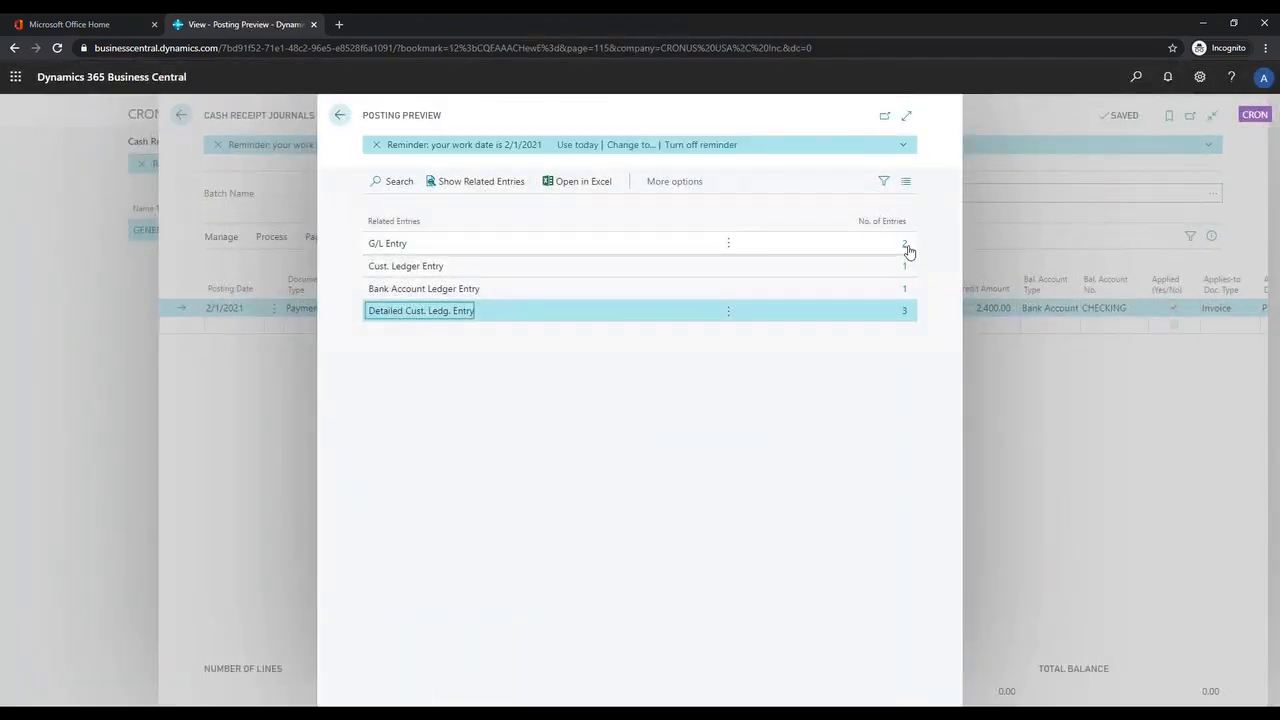
left_click(907, 248)
left_click(907, 248)
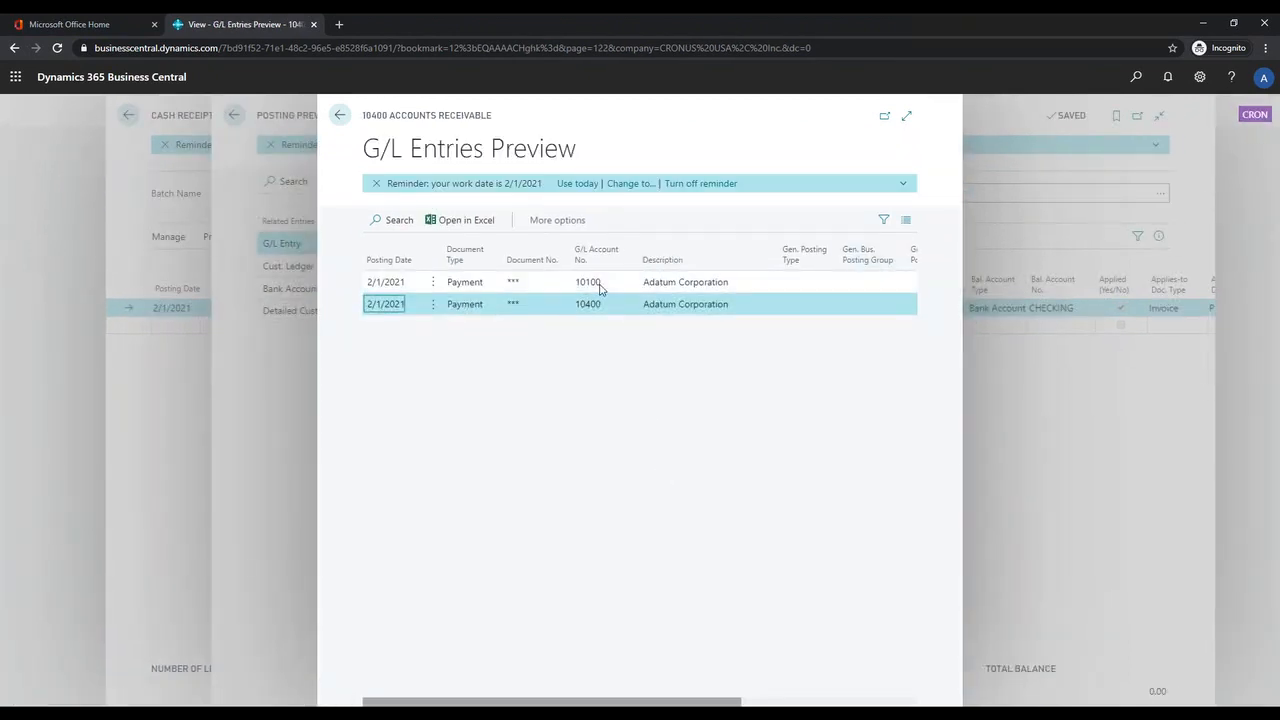
left_click_drag(613, 704, 754, 700)
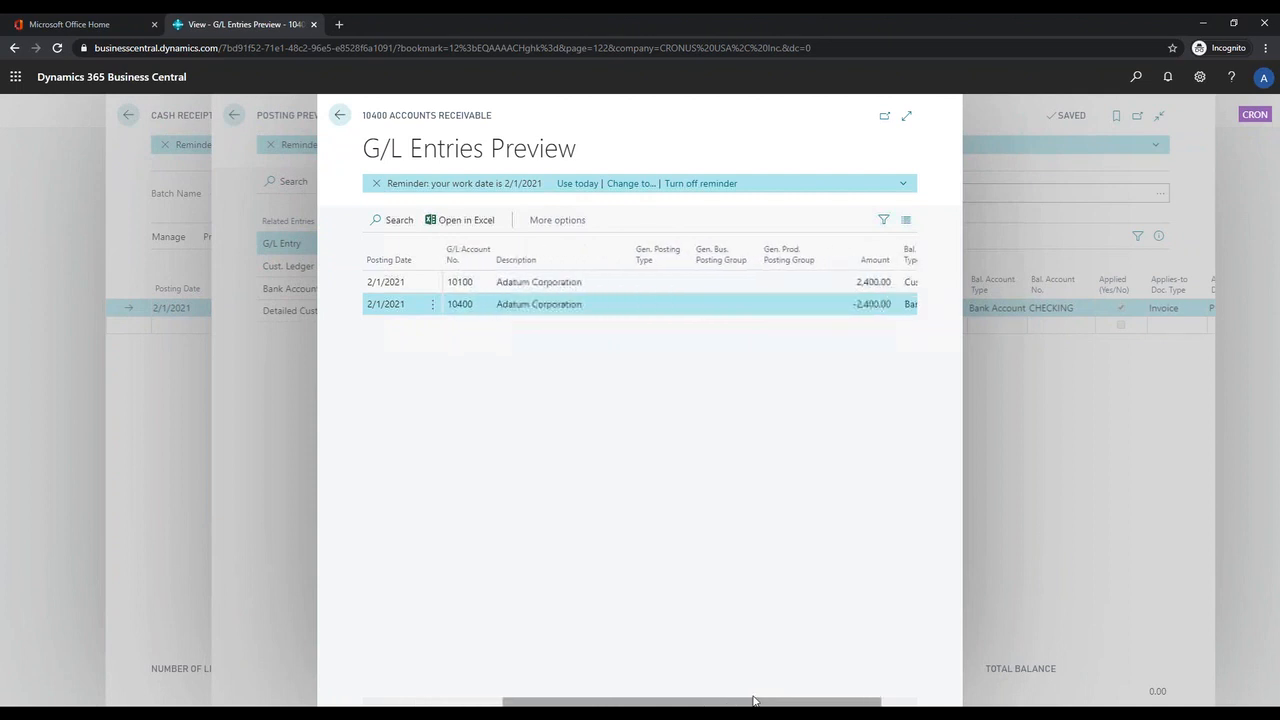
left_click(341, 118)
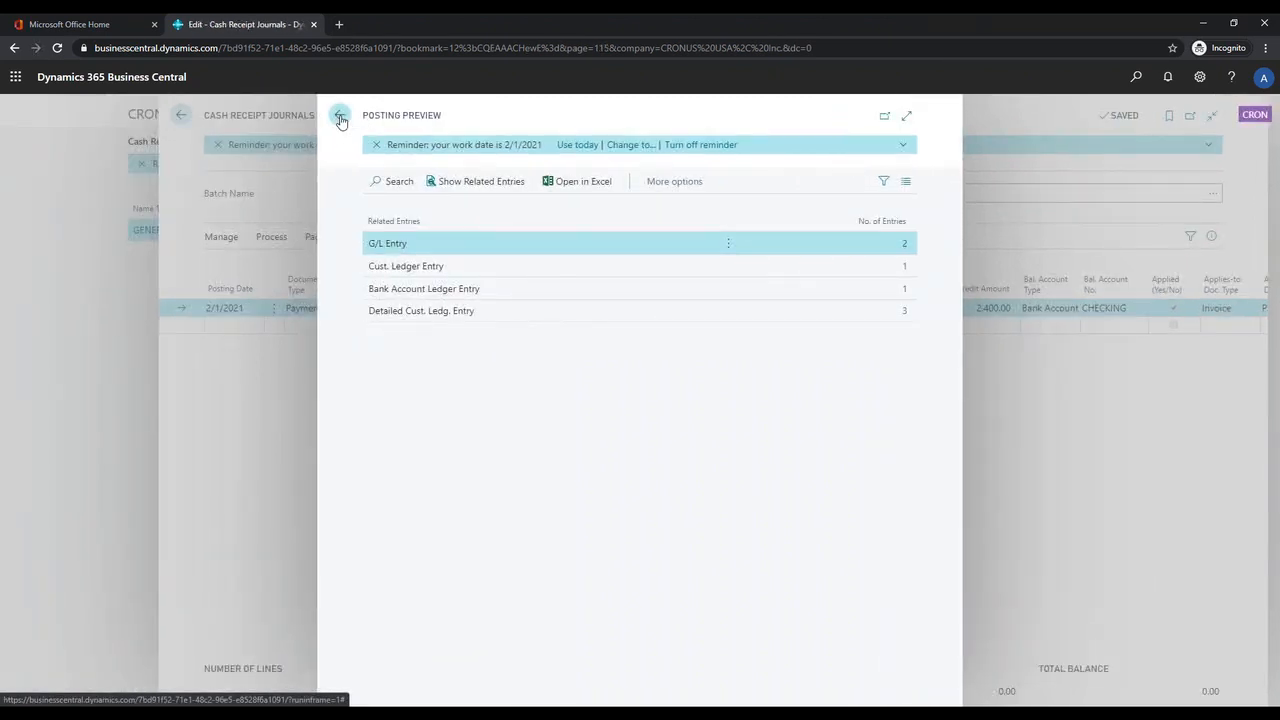
left_click(341, 118)
Step: Select CHECKING as the balancing bank account for the payment line
left_click_drag(789, 644, 900, 620)
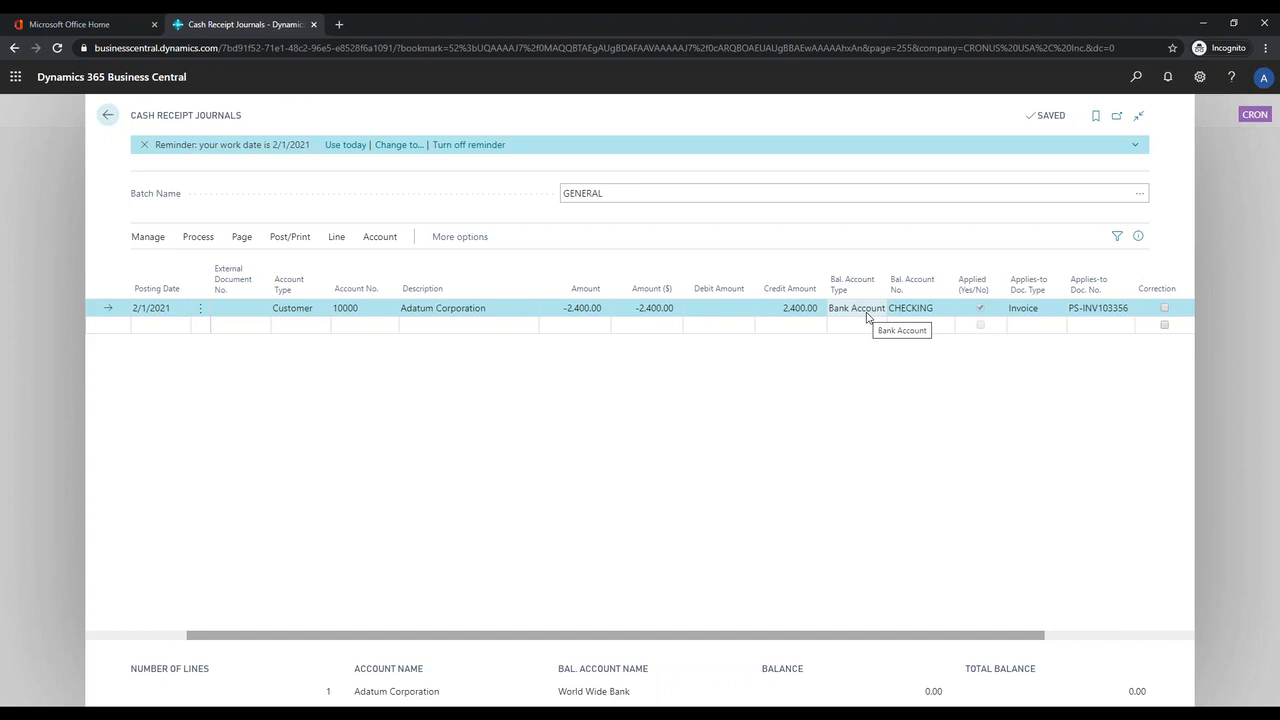
left_click(938, 310)
left_click(944, 313)
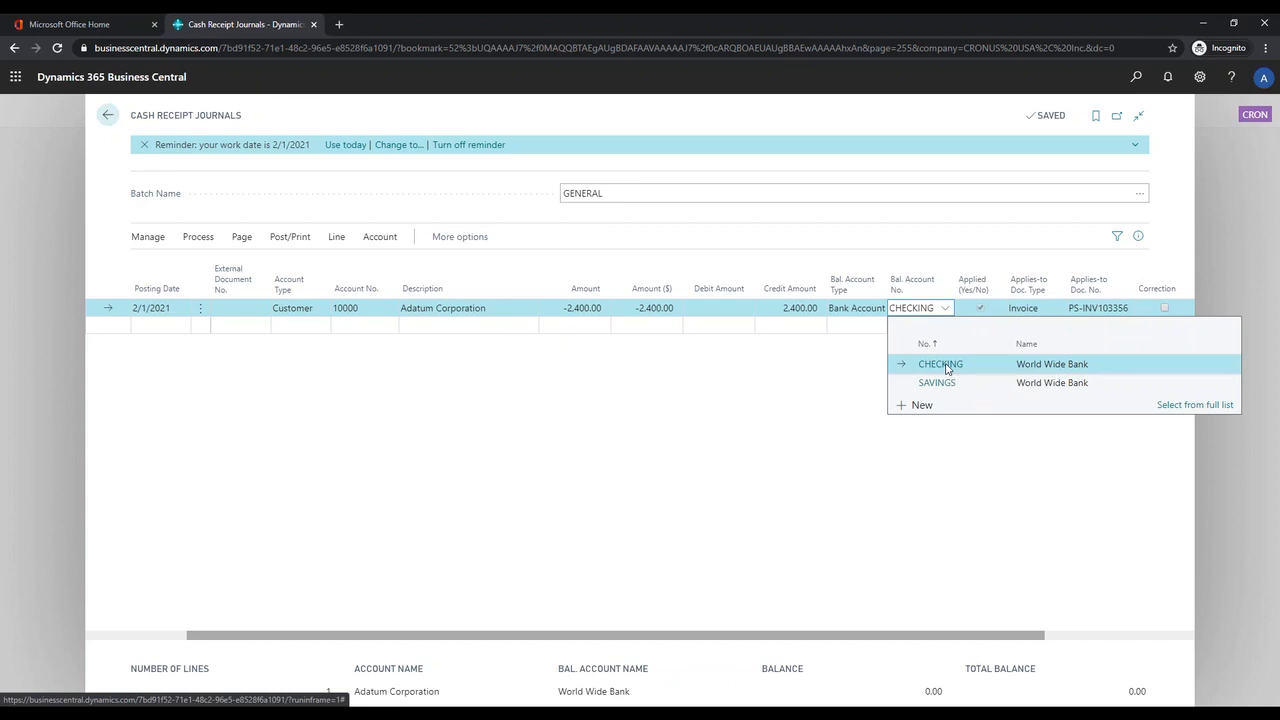
left_click(946, 366)
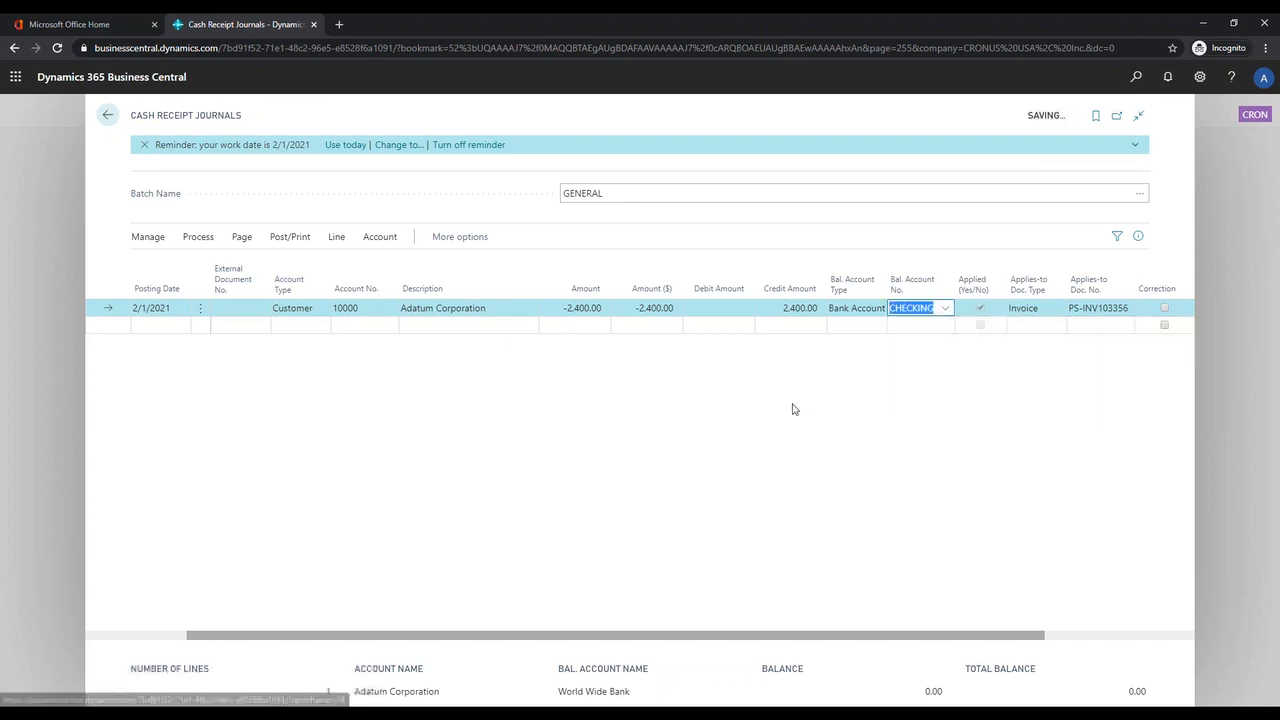
left_click(285, 240)
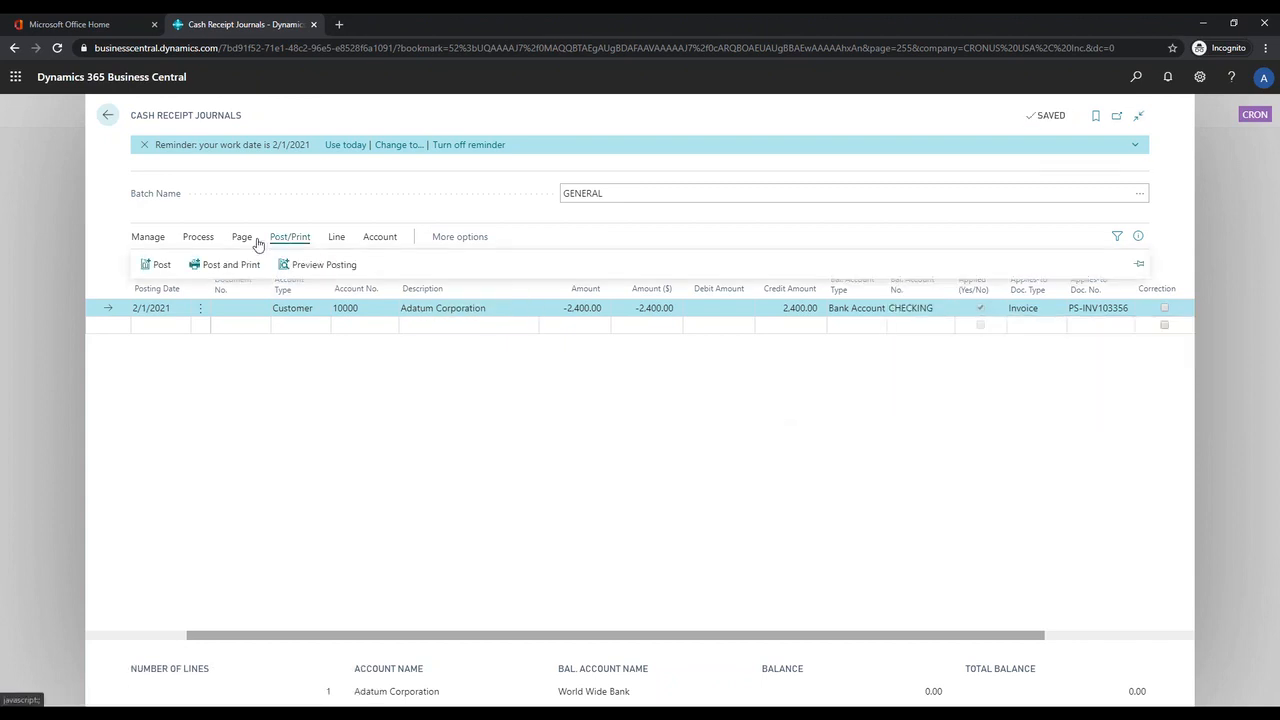
left_click(155, 265)
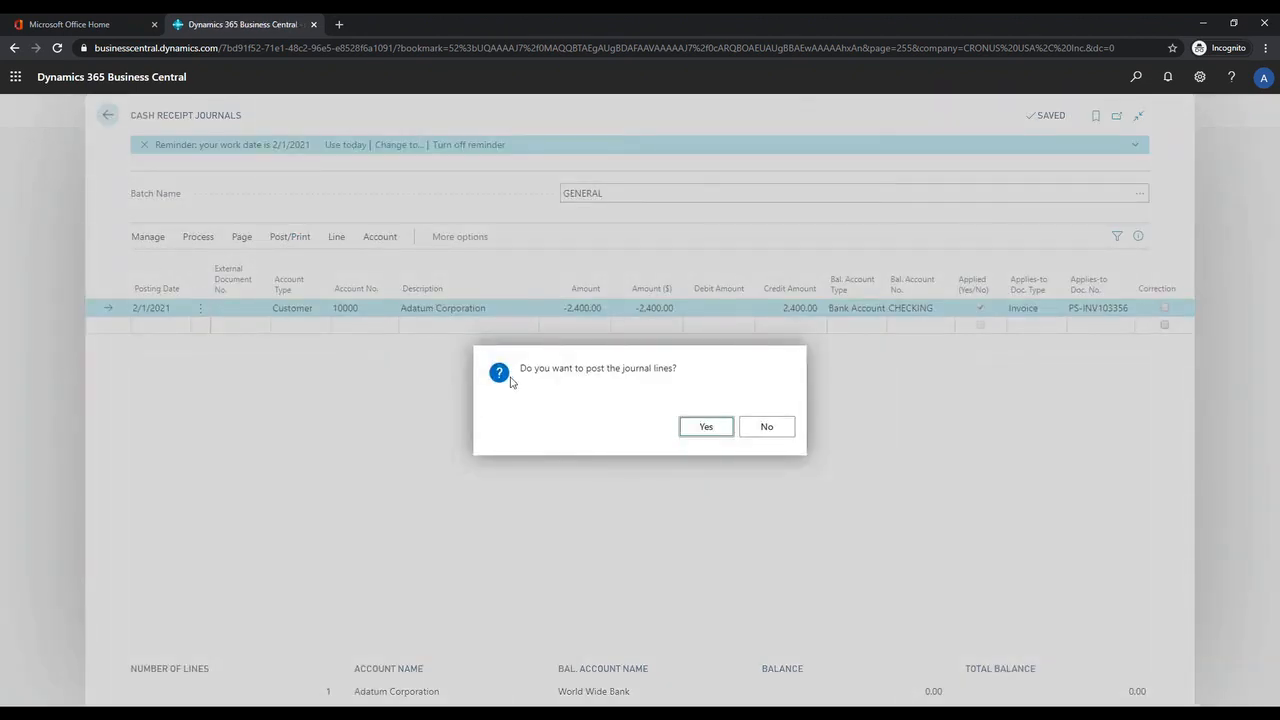
left_click(766, 428)
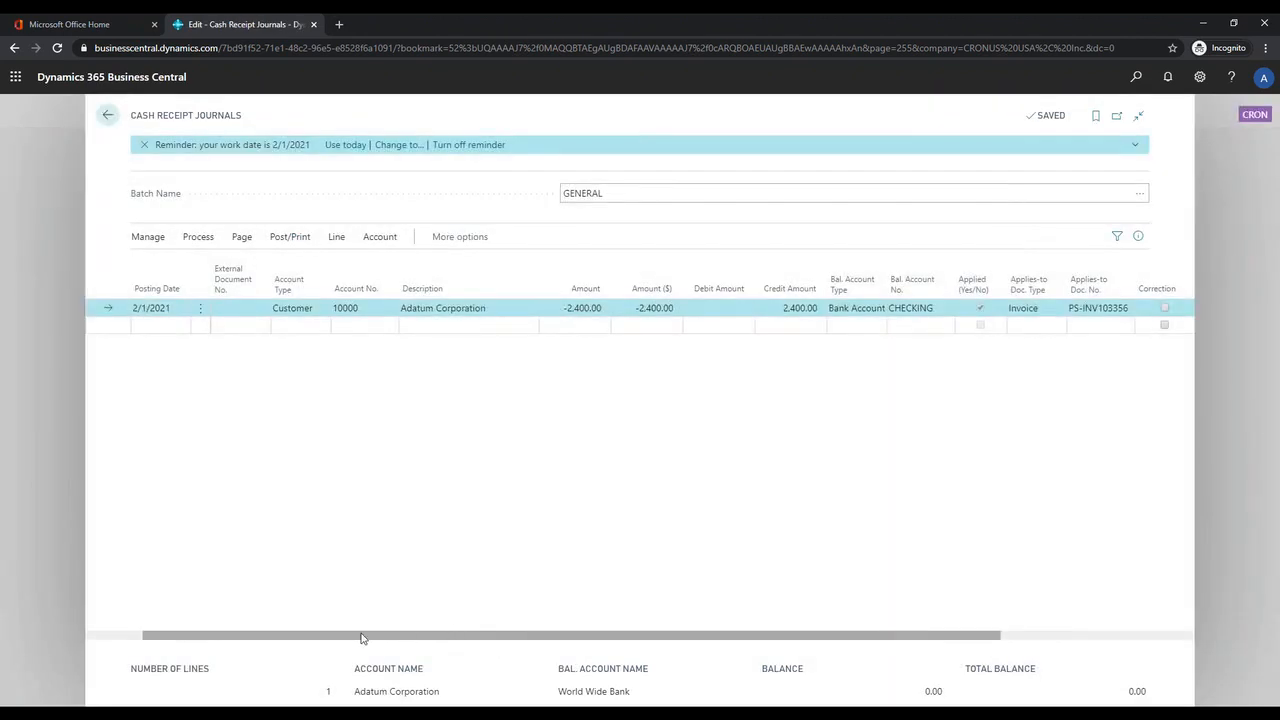
Step: Post the Adatum Corporation payment in the cash receipt journal and close the confirmation
left_click_drag(362, 638, 291, 640)
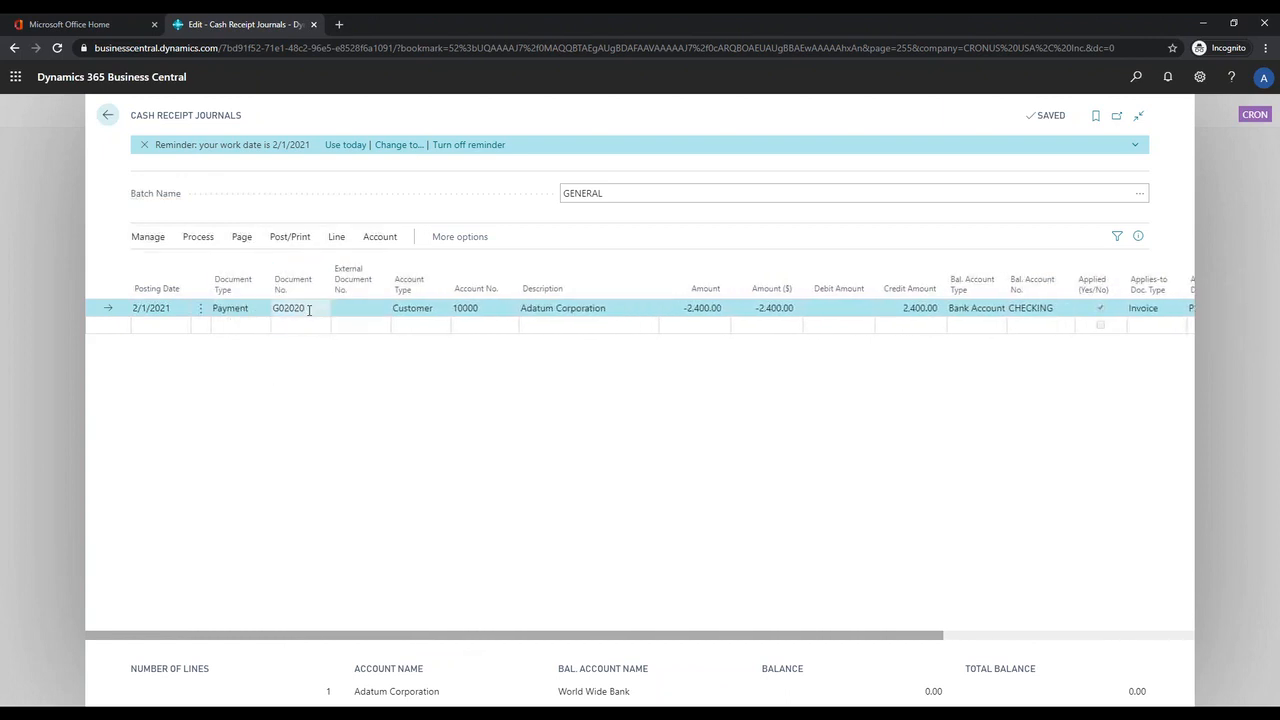
left_click(291, 237)
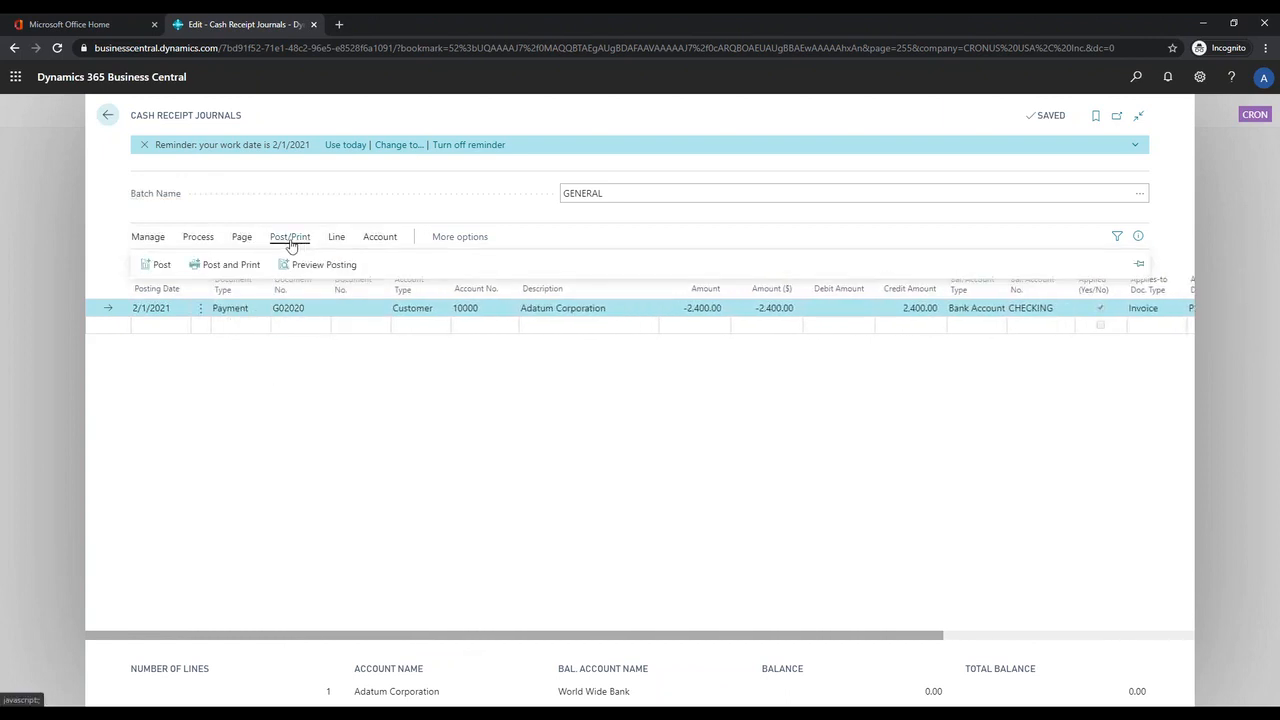
left_click(157, 266)
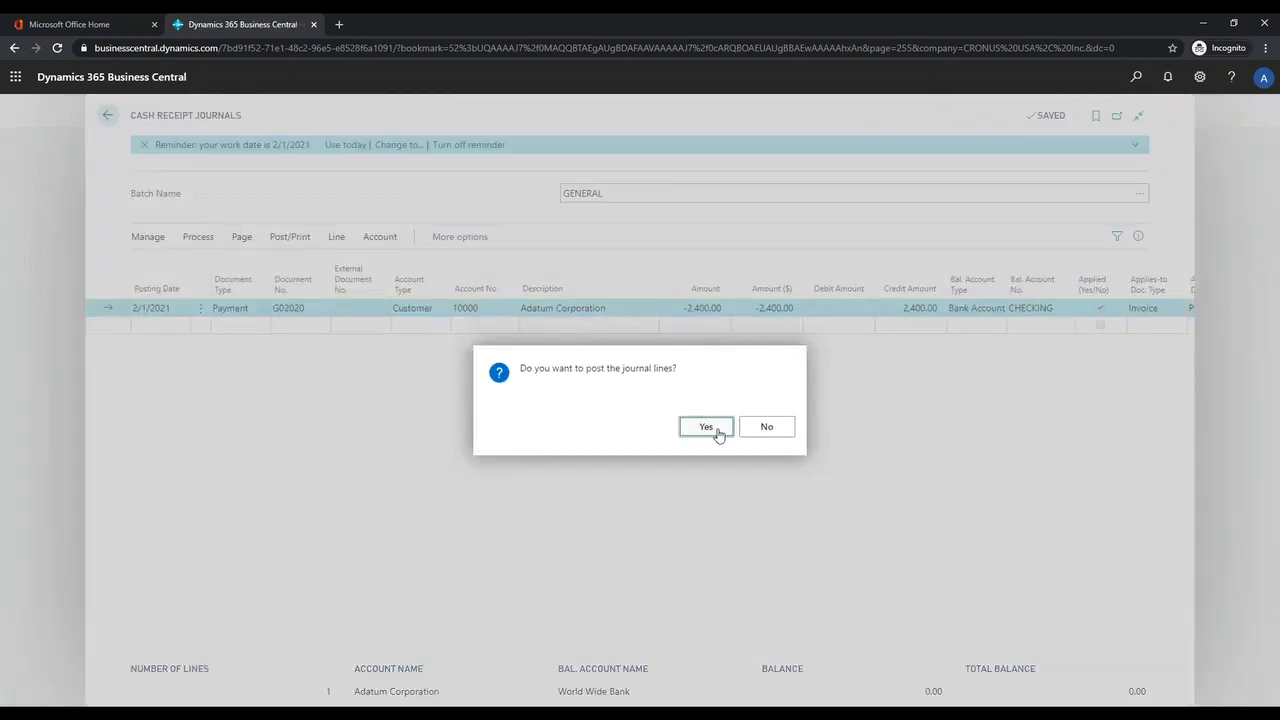
left_click(706, 427)
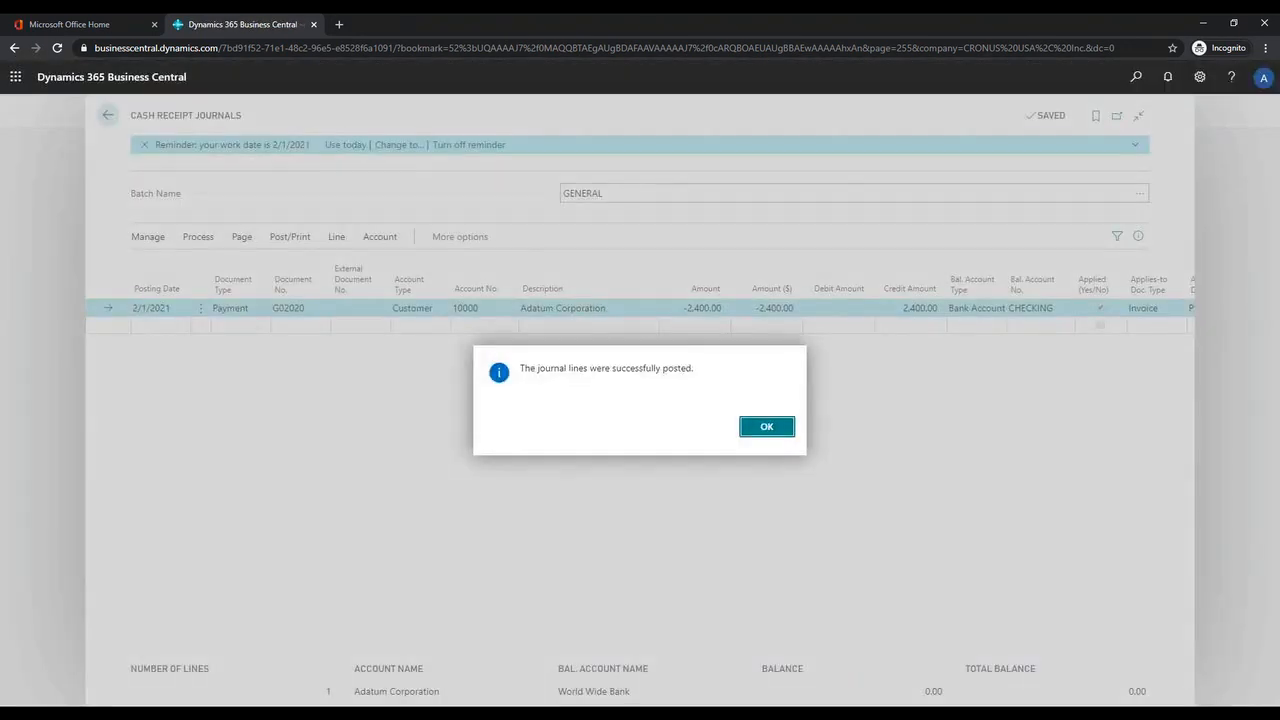
left_click(767, 428)
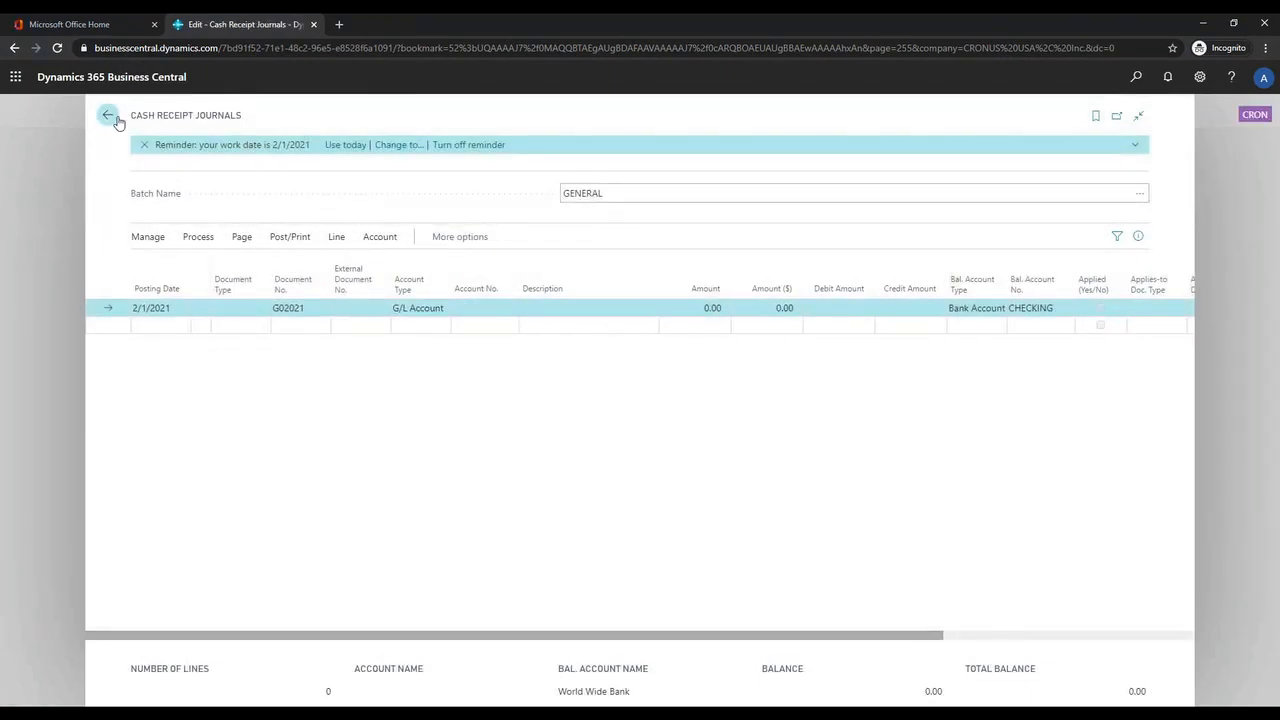
Step: Leave the journal, open Adatum Corporation's customer ledger entries through Sales, and hide the details pane to examine the open invoices
left_click(110, 117)
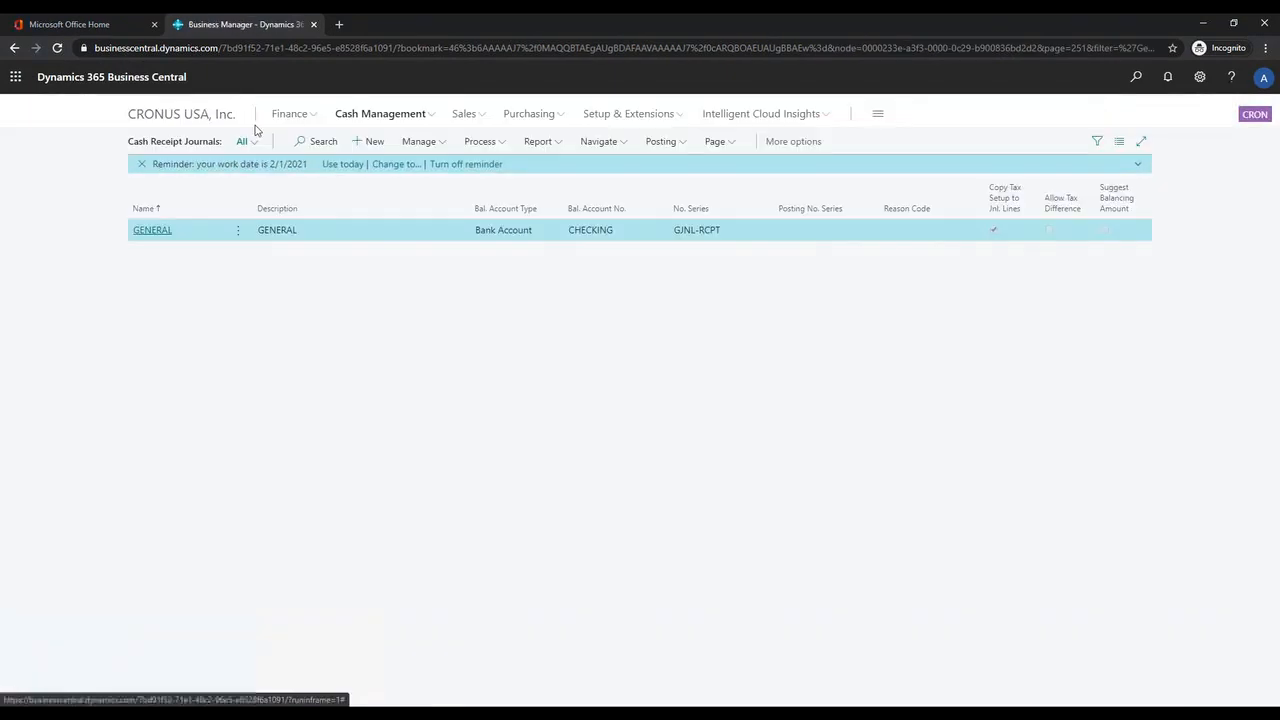
left_click(463, 116)
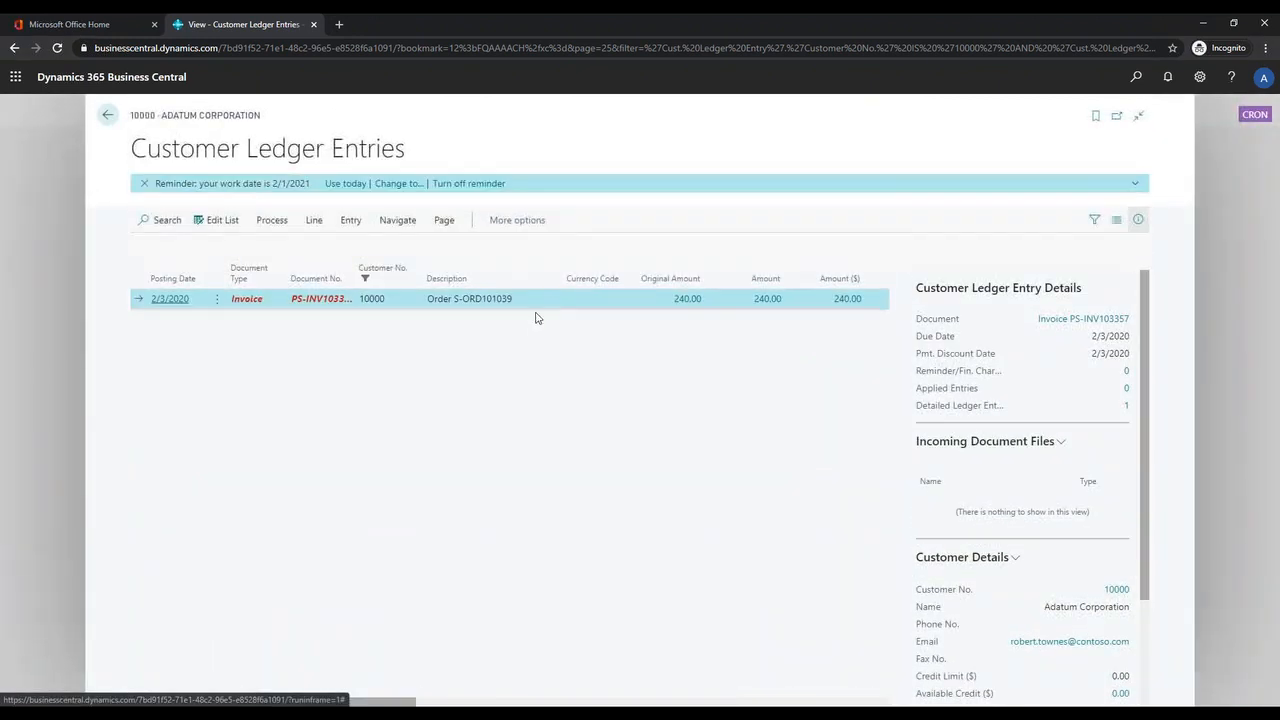
left_click(1138, 219)
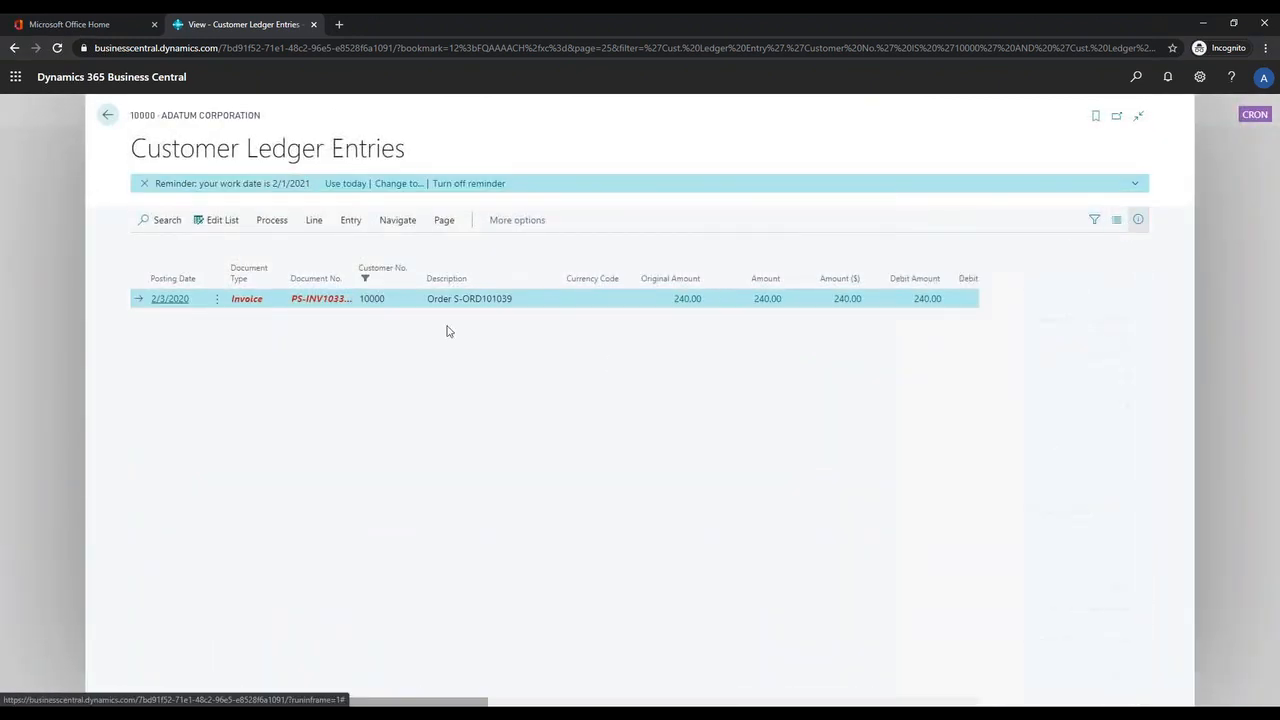
Step: Clear the filter on the Open column so closed customer ledger entries are also listed
triple_click(324, 304)
left_click(391, 411)
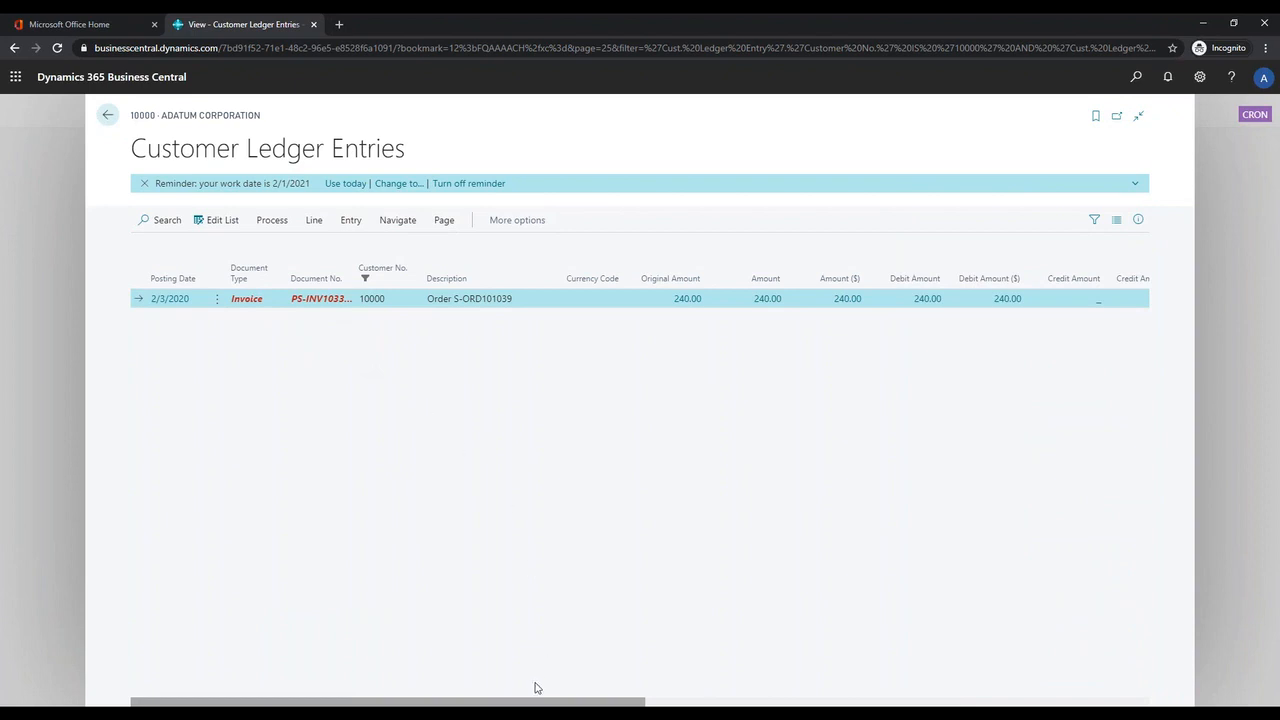
left_click_drag(537, 704, 1029, 698)
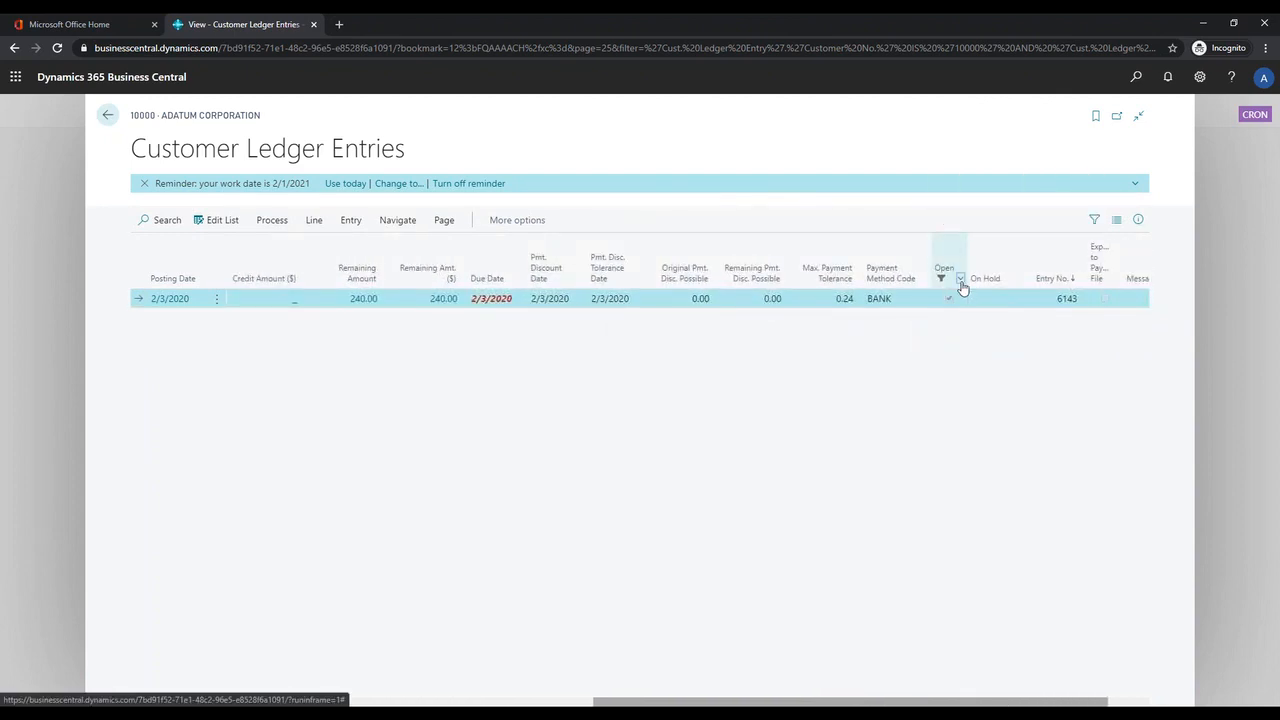
left_click(961, 284)
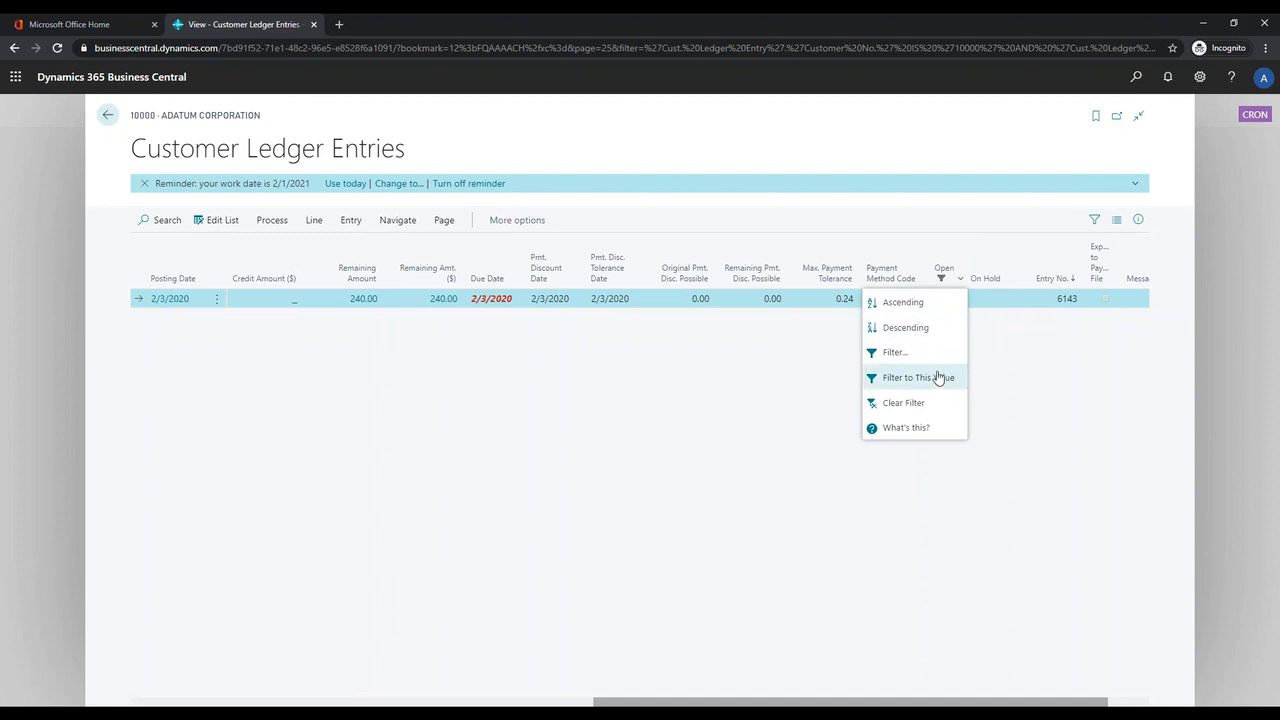
left_click(937, 409)
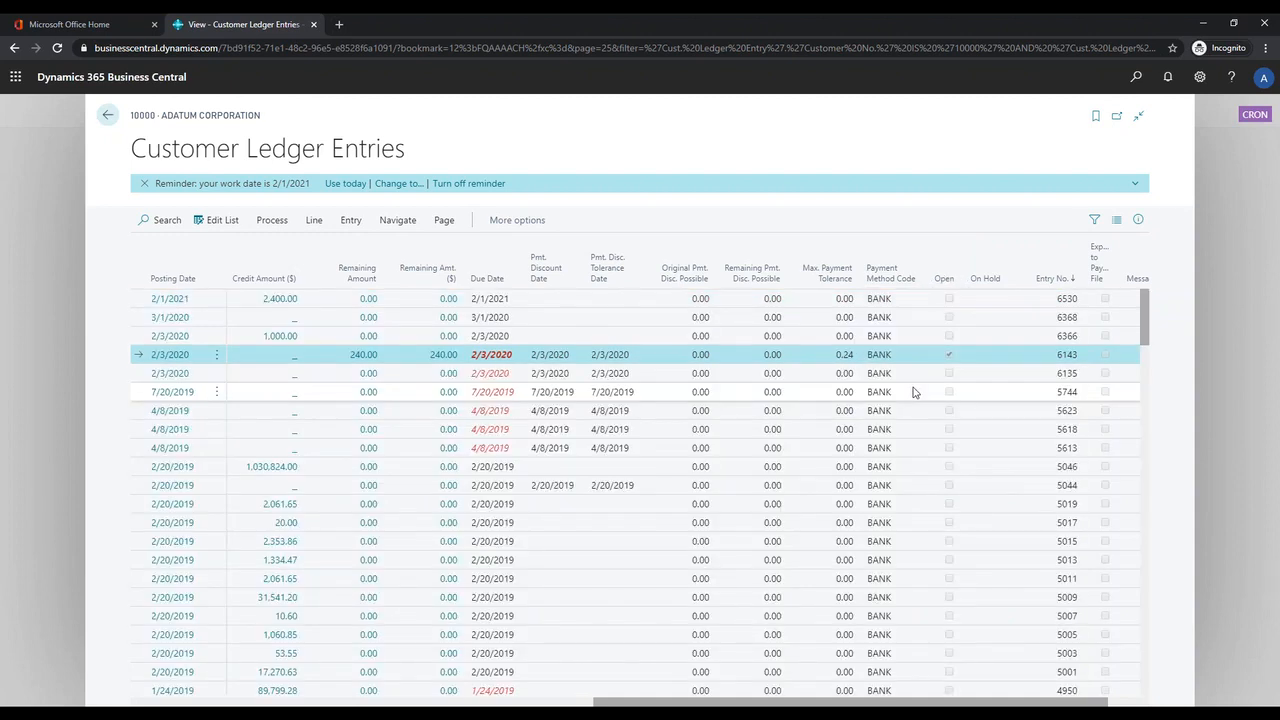
Step: Examine the original and remaining amounts of payment G02020 and invoice PS-INV103356 in the ledger entries
left_click_drag(940, 703, 438, 703)
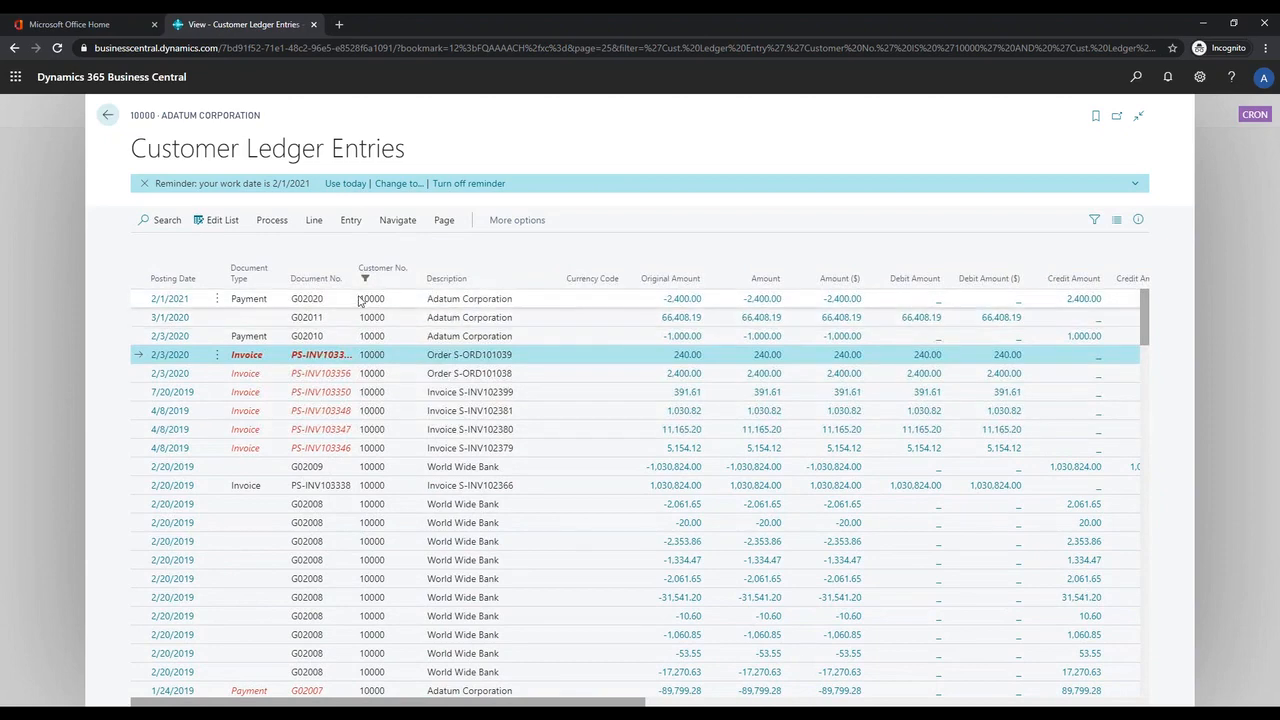
left_click(277, 304)
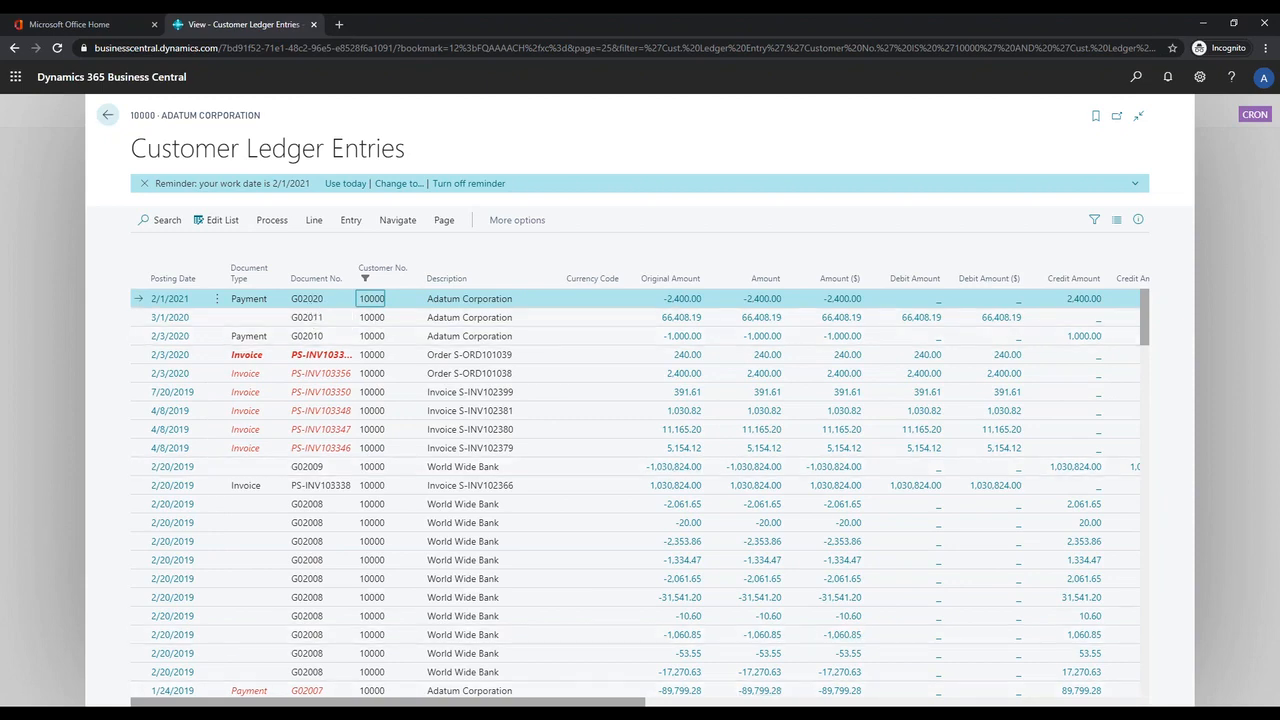
scroll(814, 680, "right", 10)
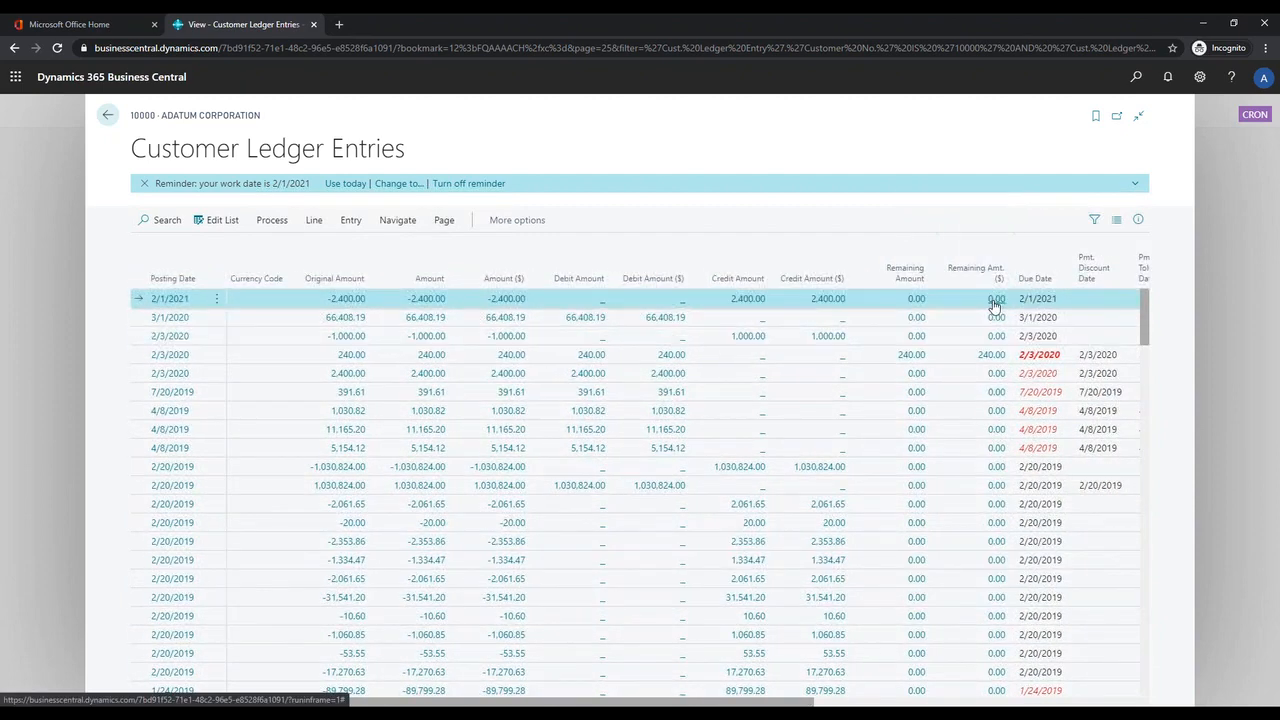
left_click(799, 381)
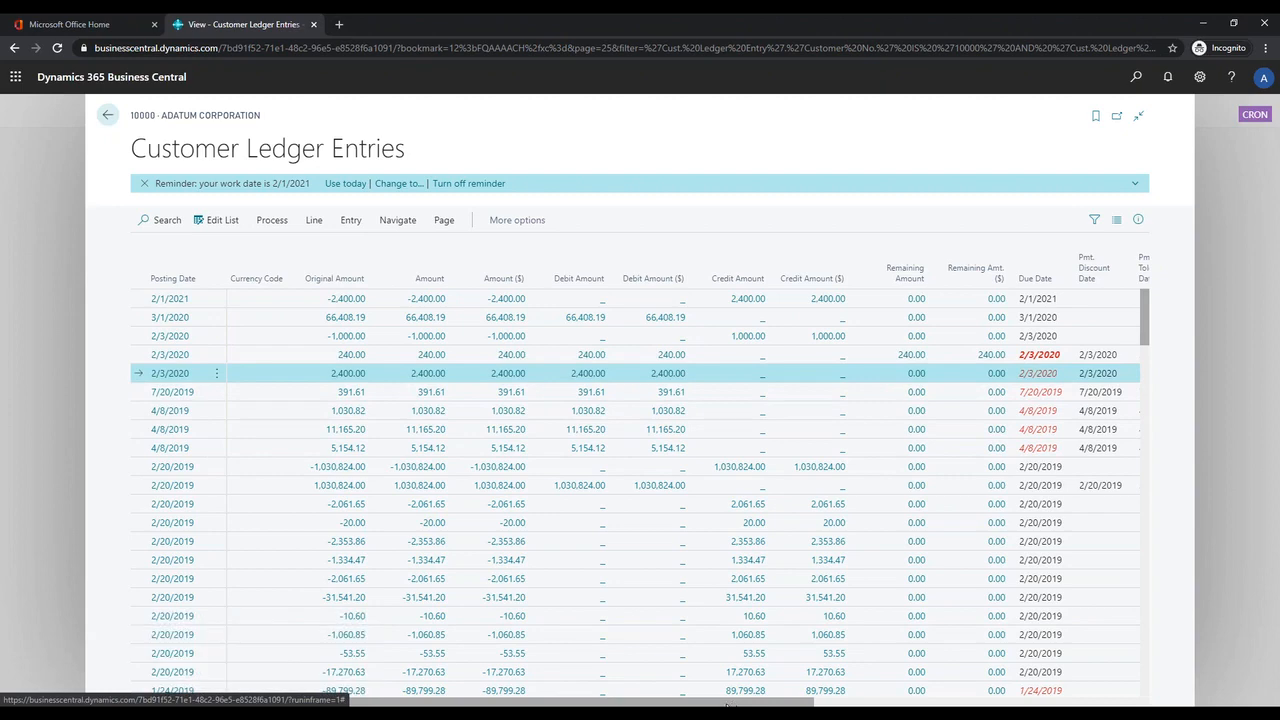
scroll(771, 680, "left", 10)
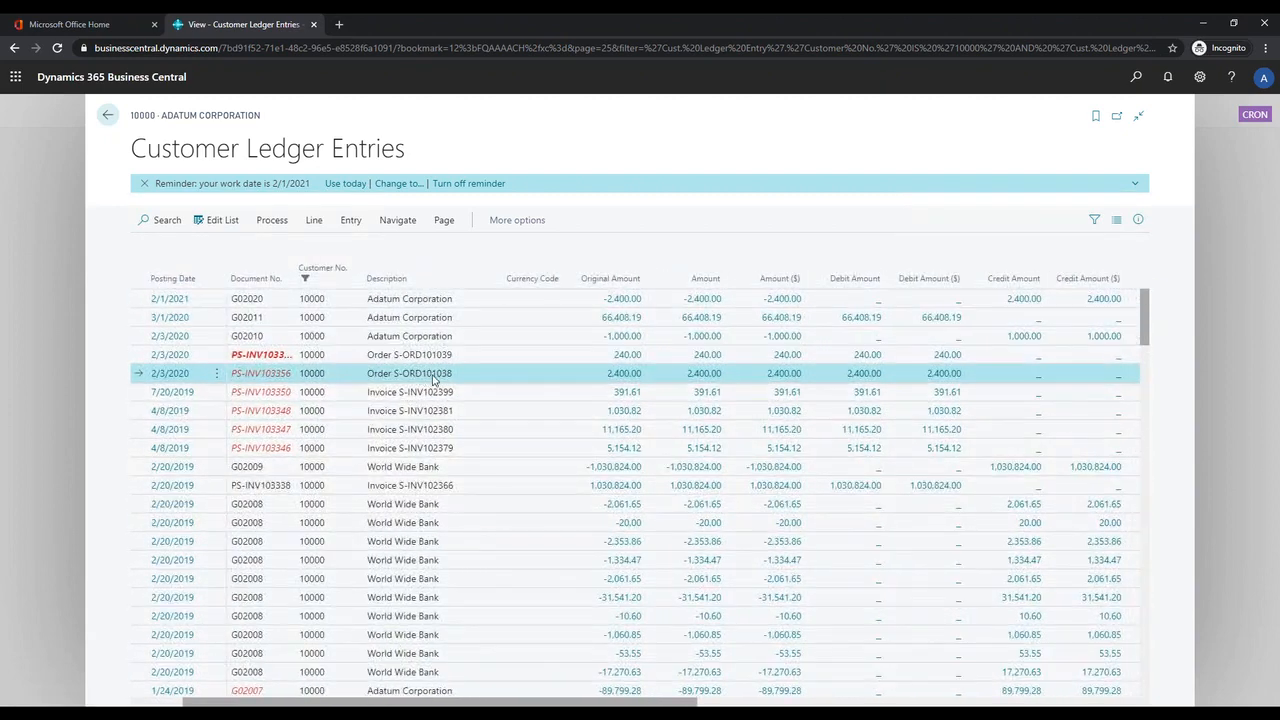
left_click_drag(648, 705, 745, 706)
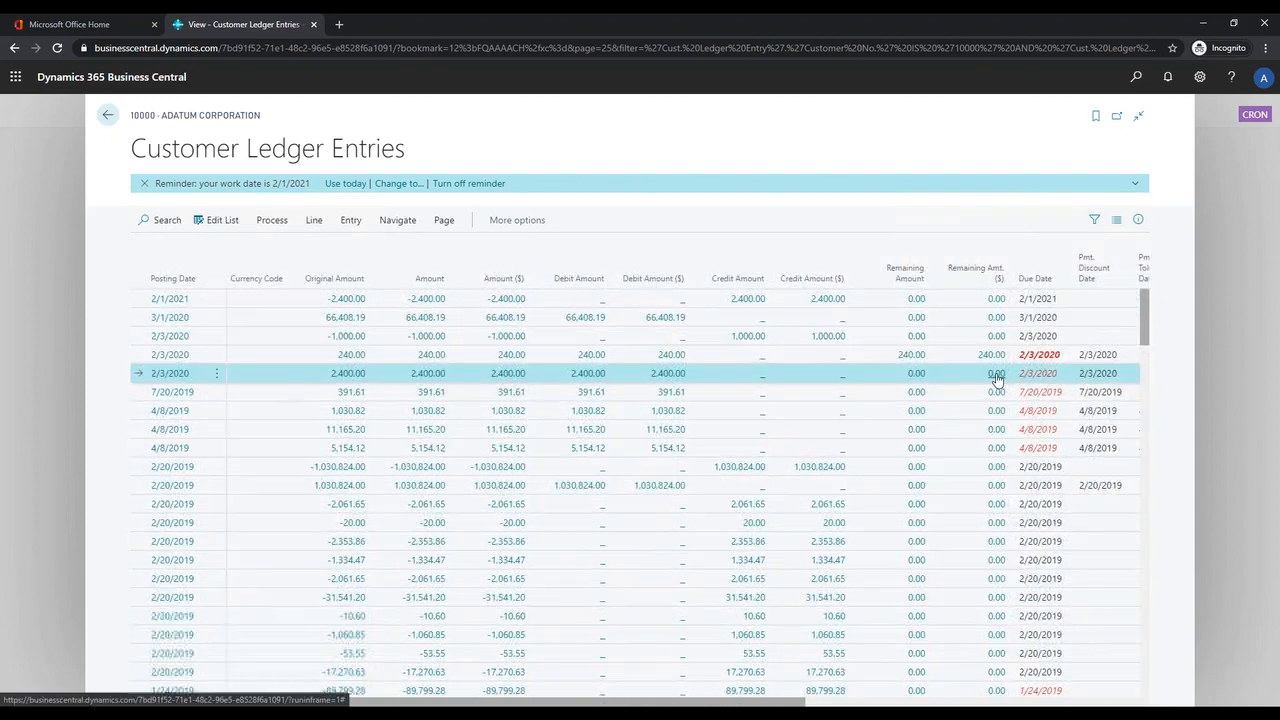
Step: Open Unapply Customer Entries for invoice PS-INV103356, examine the invoice and payment application lines, and cancel without unapplying
left_click(271, 220)
left_click(279, 247)
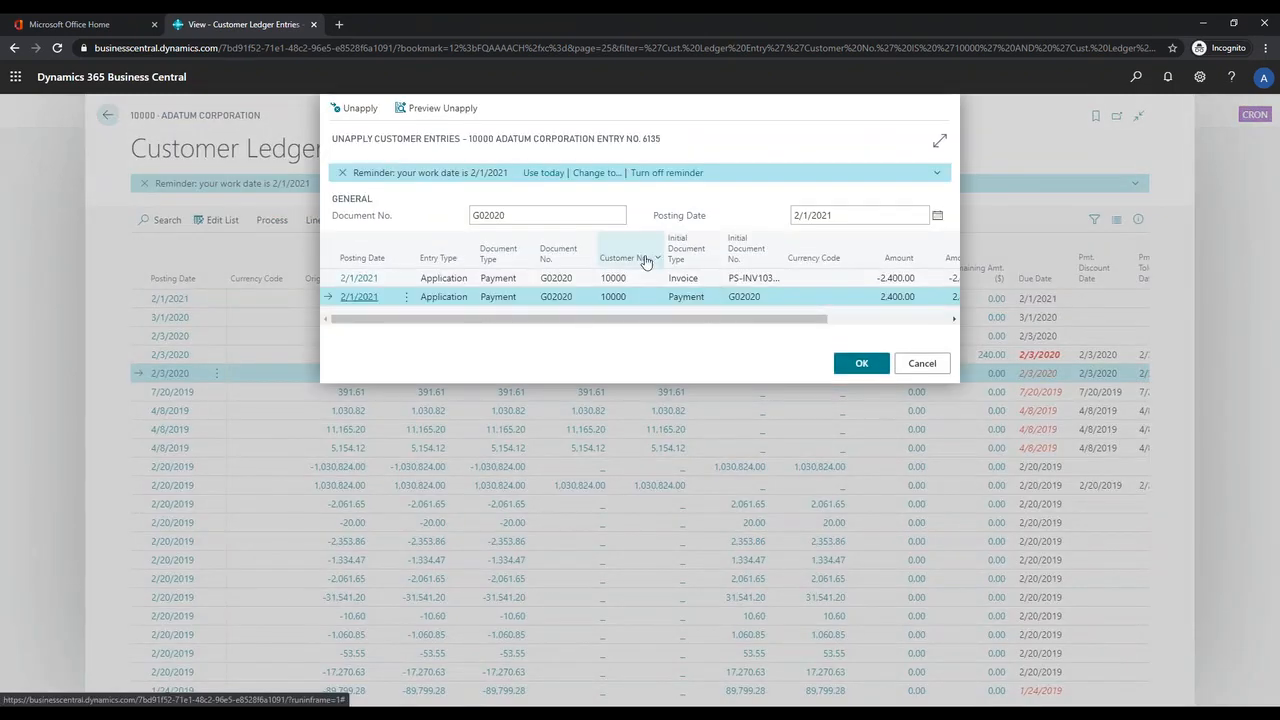
left_click(682, 278)
left_click(700, 297)
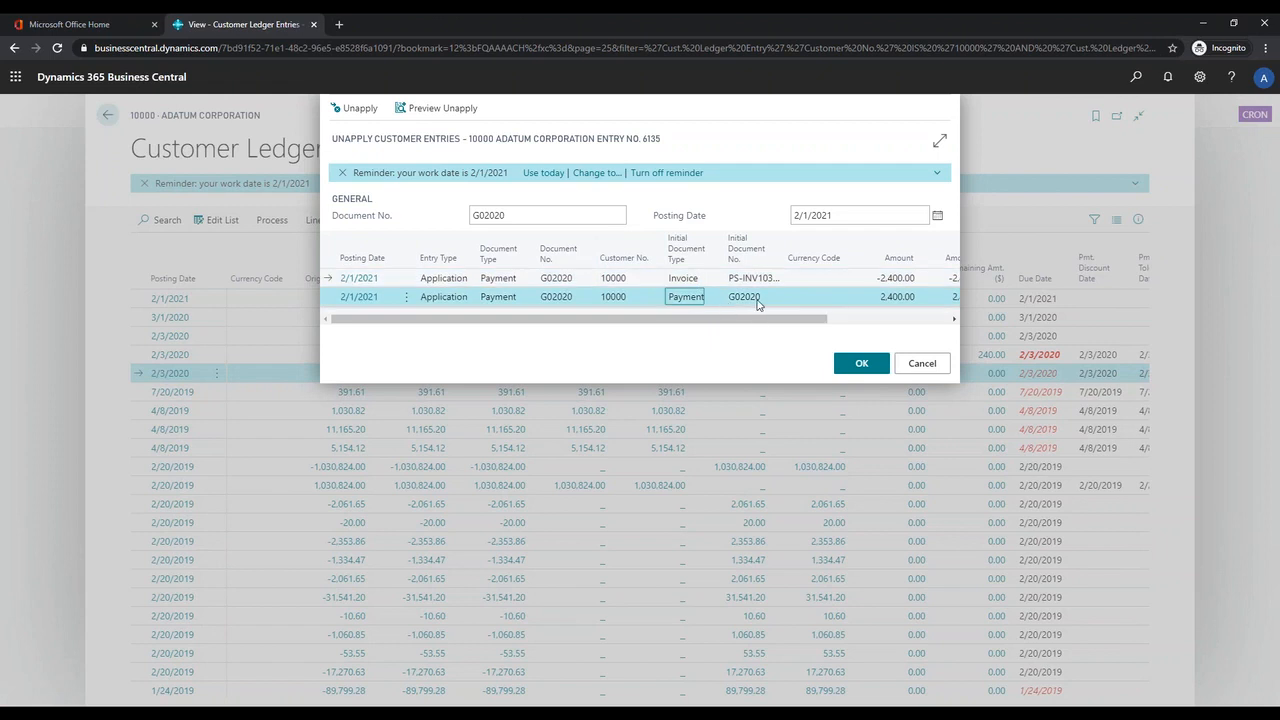
left_click(748, 281)
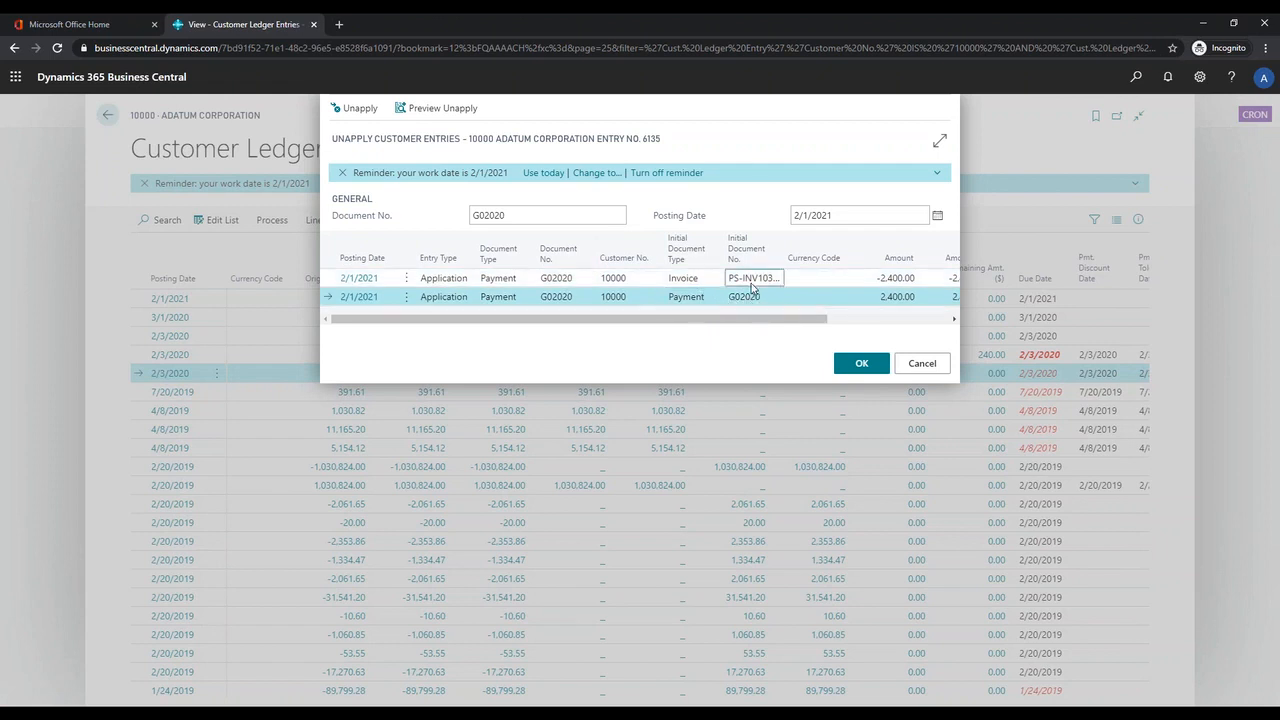
left_click(772, 302)
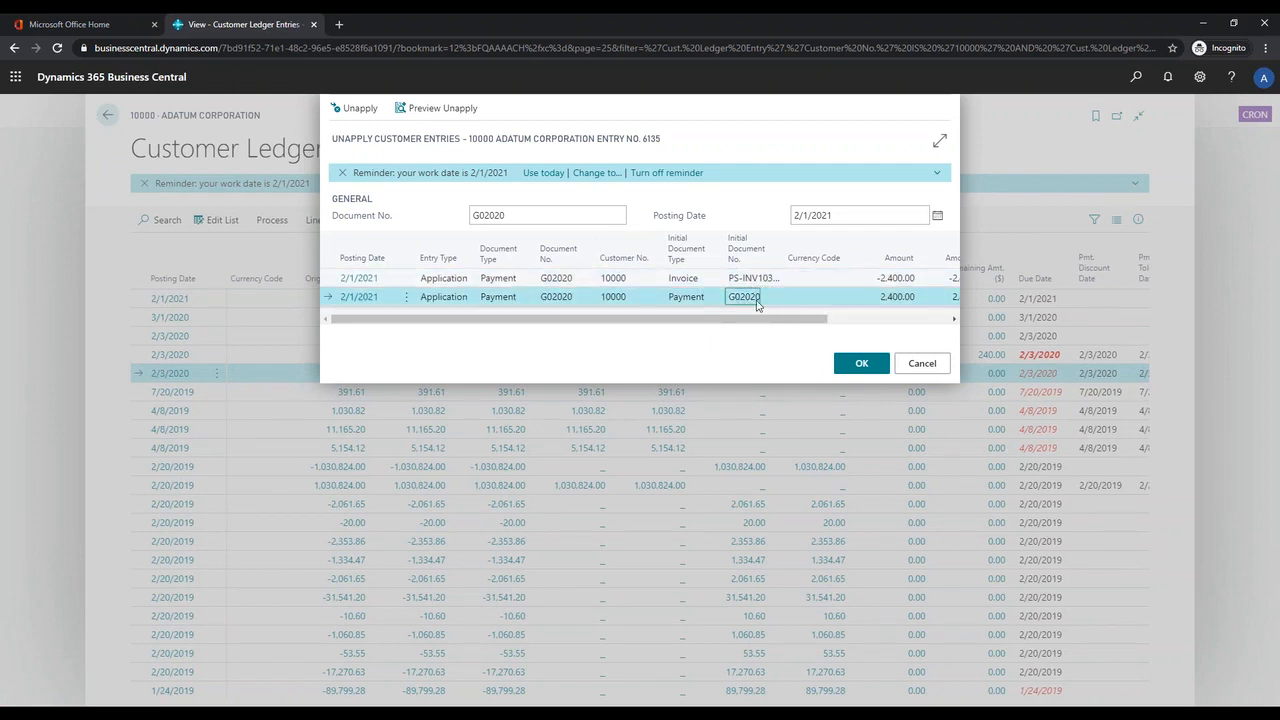
left_click(748, 282)
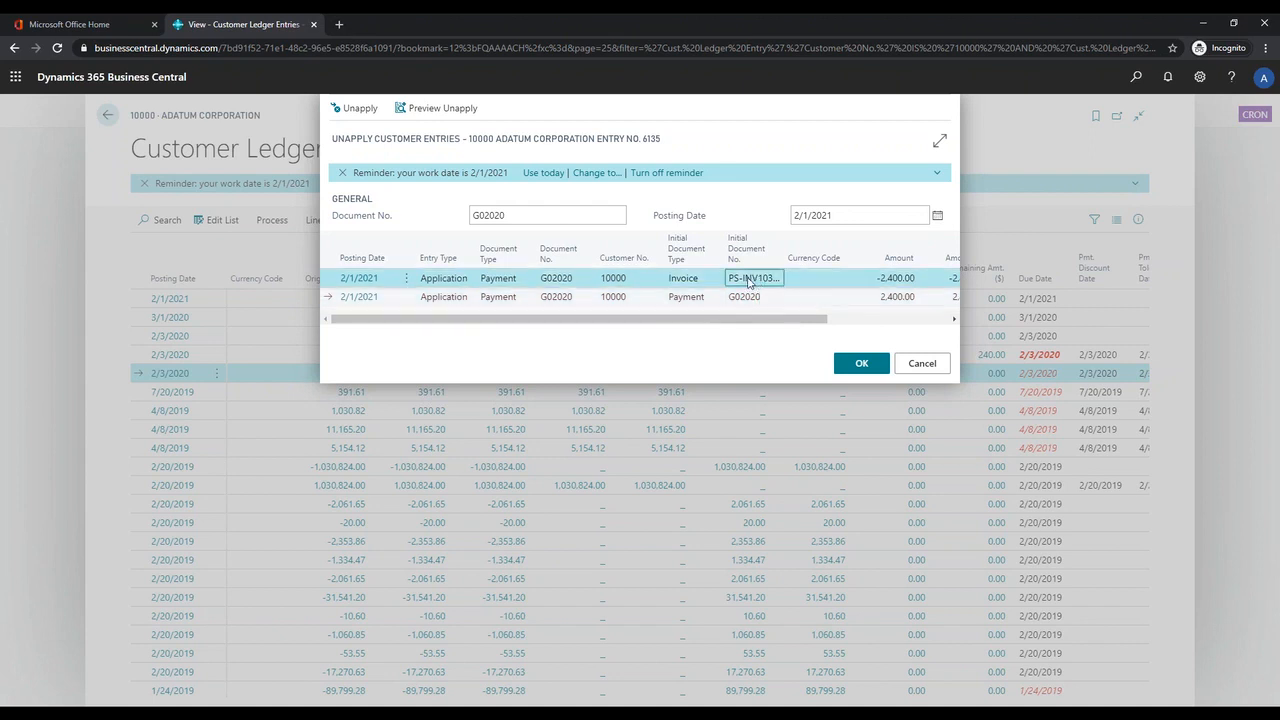
left_click(922, 364)
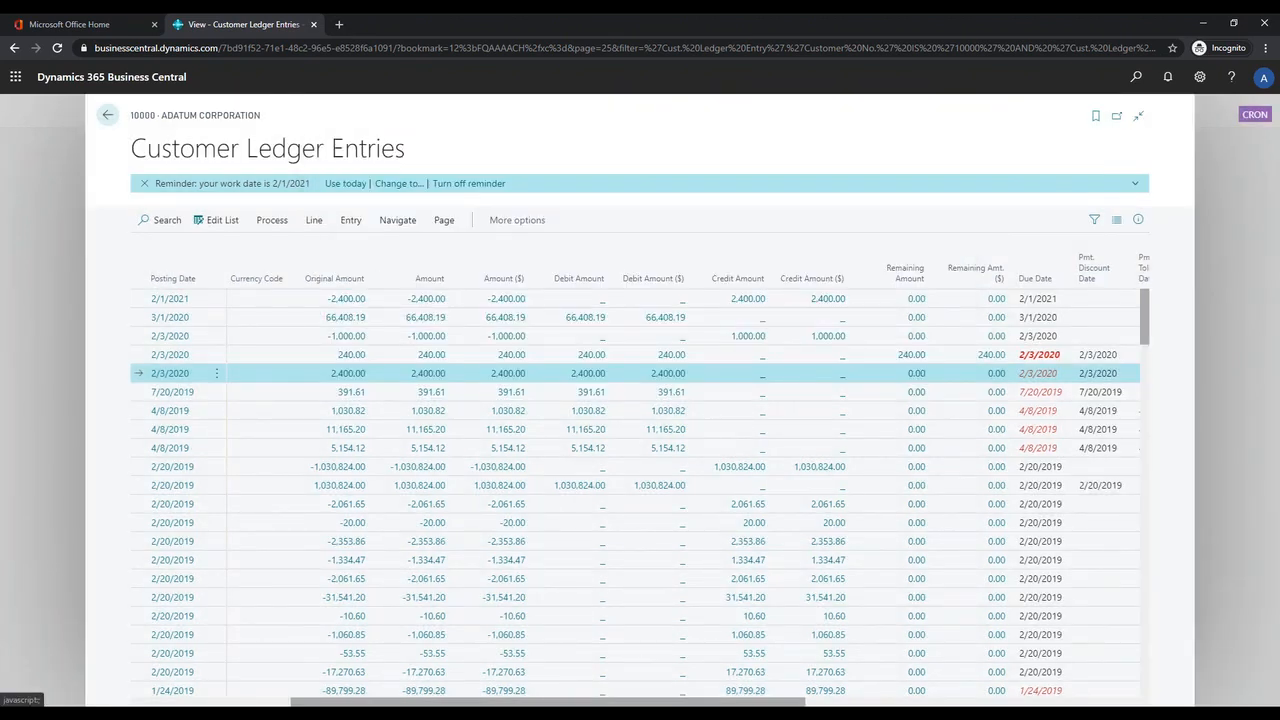